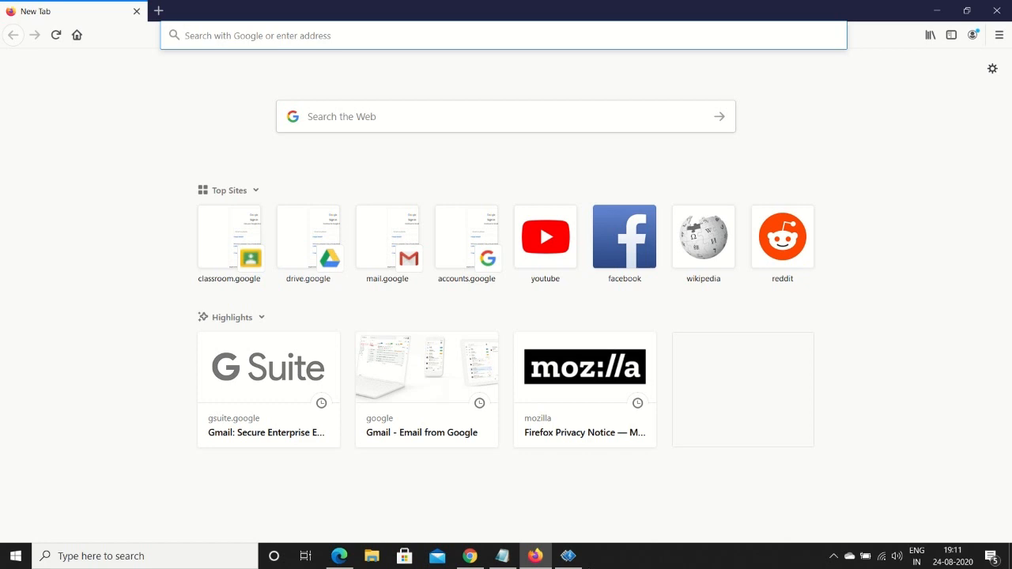
Step: Open the Google Classroom site at classroom.google.com
left_click(293, 31)
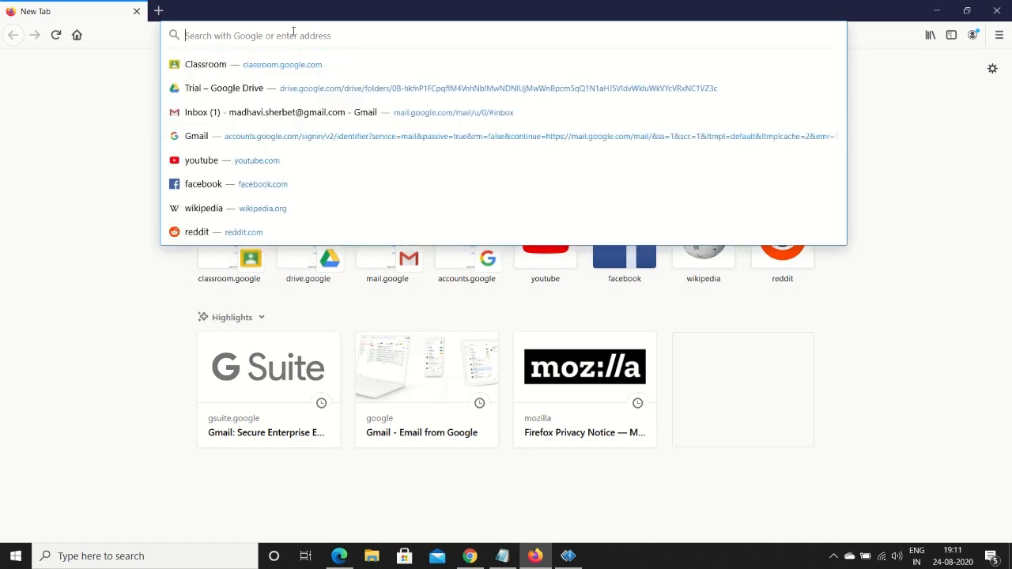
type("classroom.google.com/")
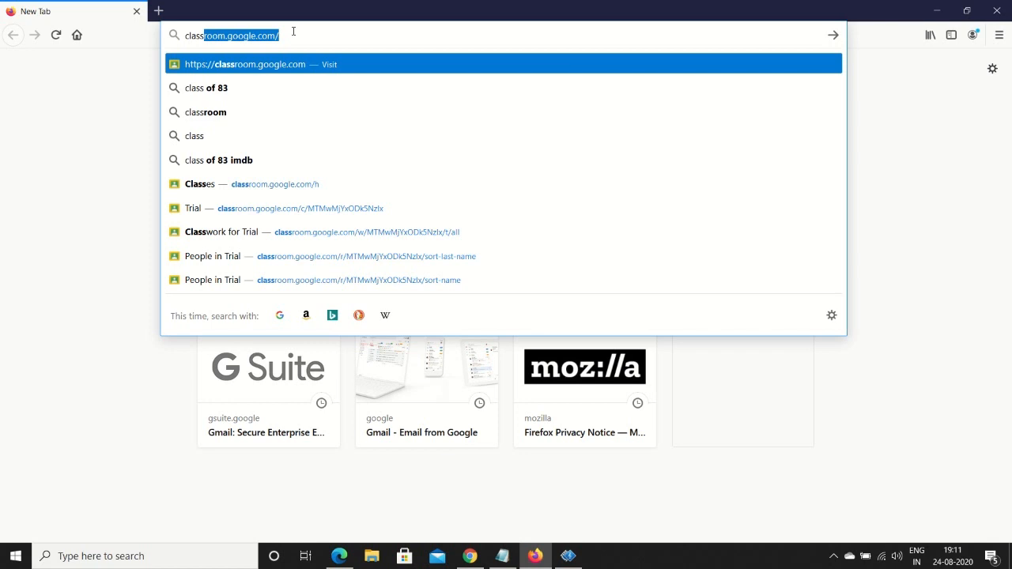
key("Return")
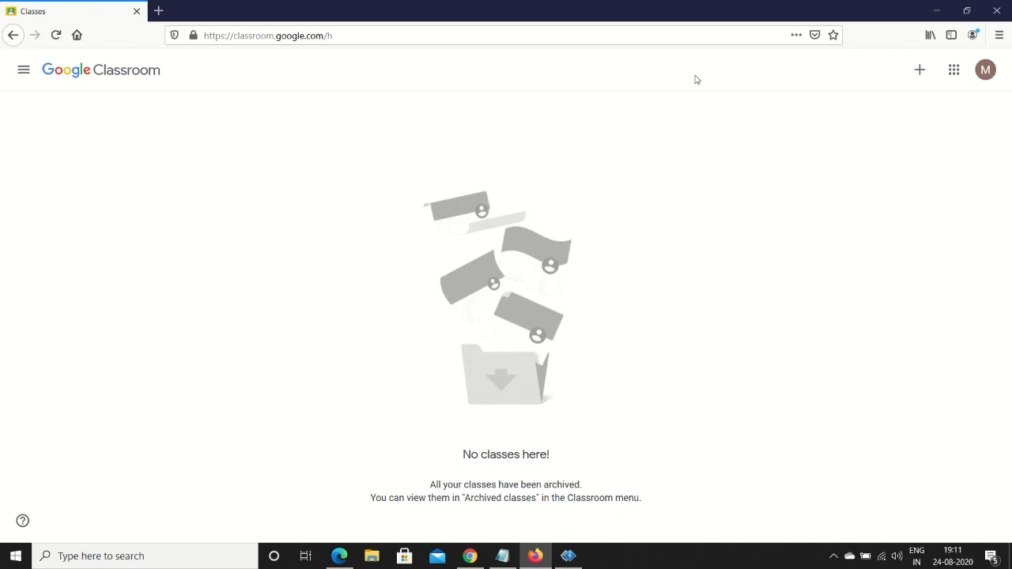
Step: Start creating a new class and accept the notice about not using Classroom at a school with students
left_click(921, 72)
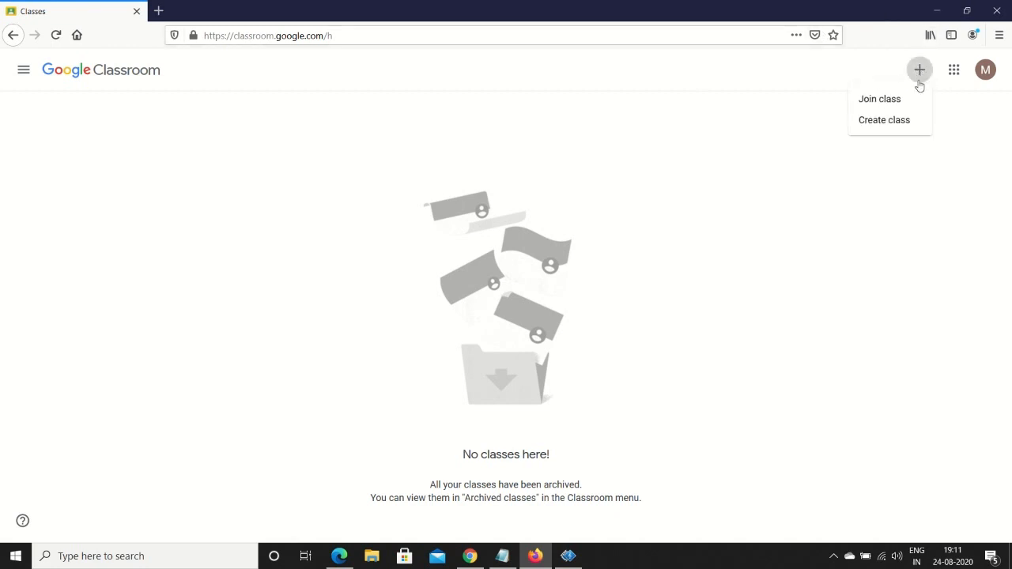
left_click(880, 123)
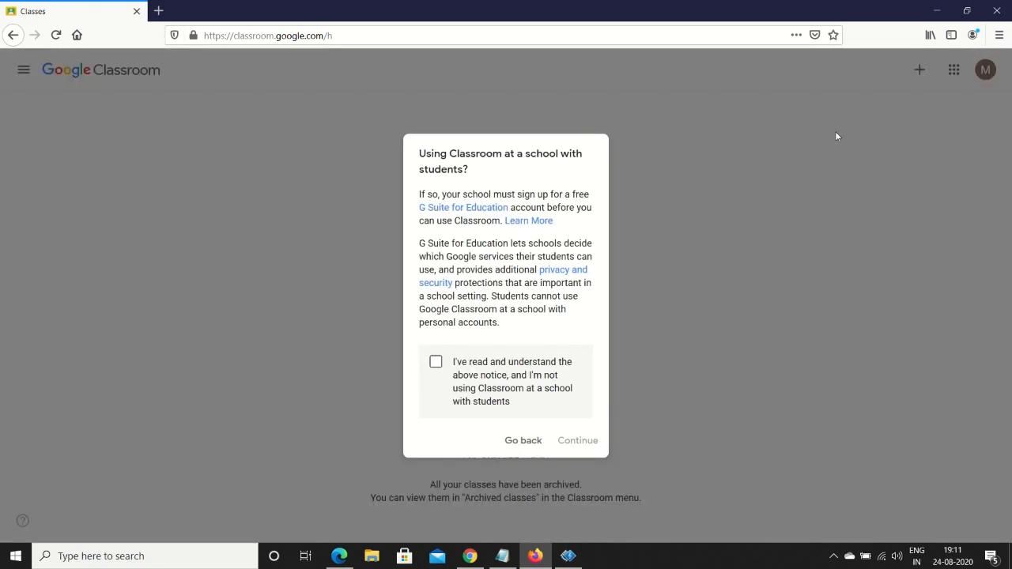
left_click(436, 363)
left_click(575, 441)
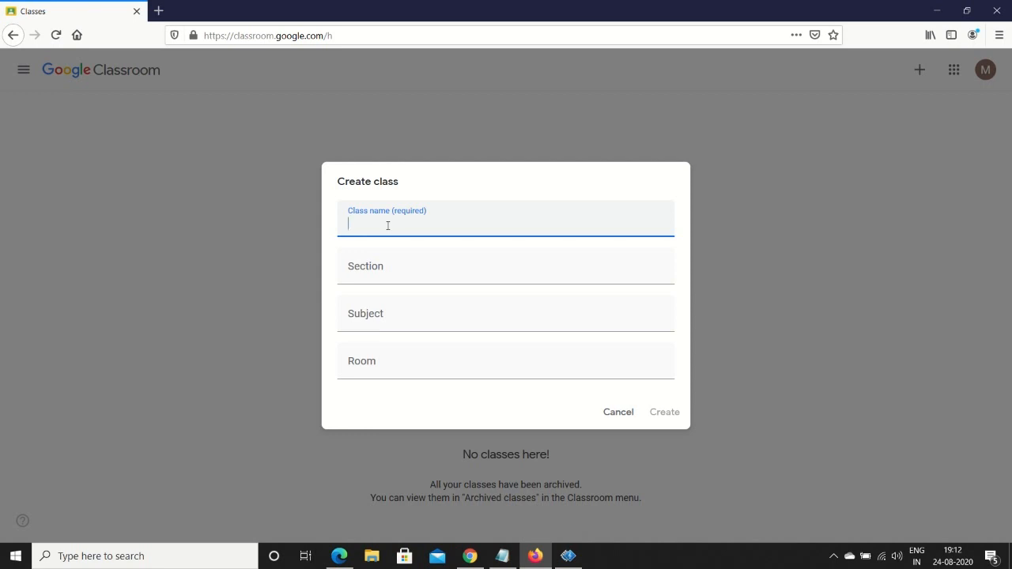
Step: Create the class with the name Trial, subject Science and room 1, leaving the section empty
type("Trial")
left_click(396, 318)
type("S")
type("cienc")
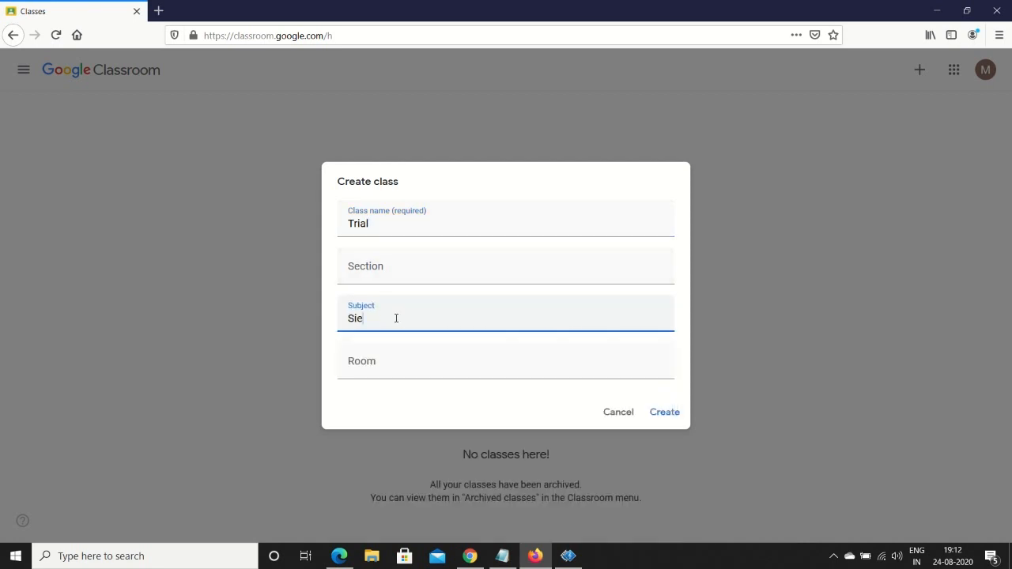
type("e")
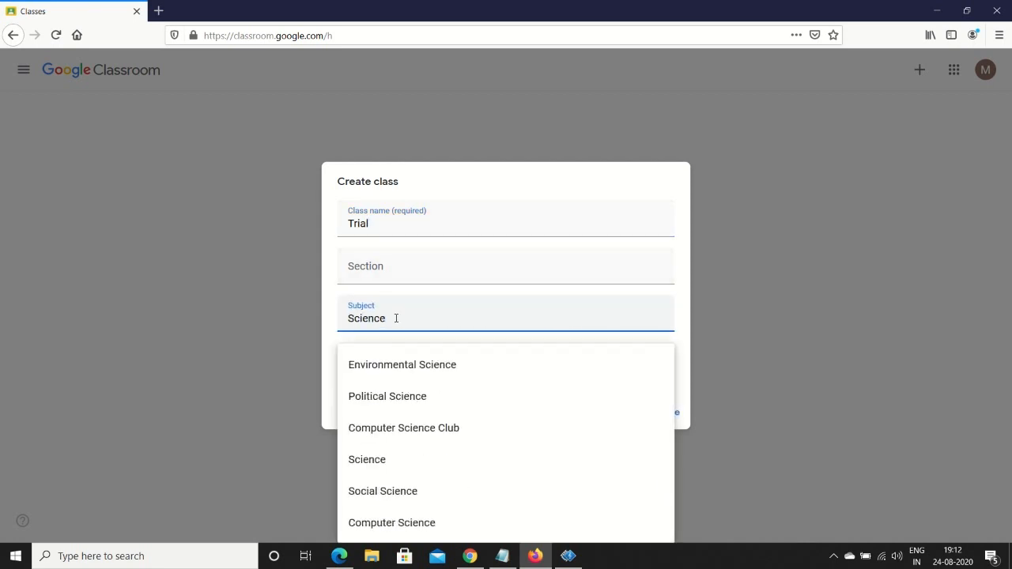
key("Tab")
type("1")
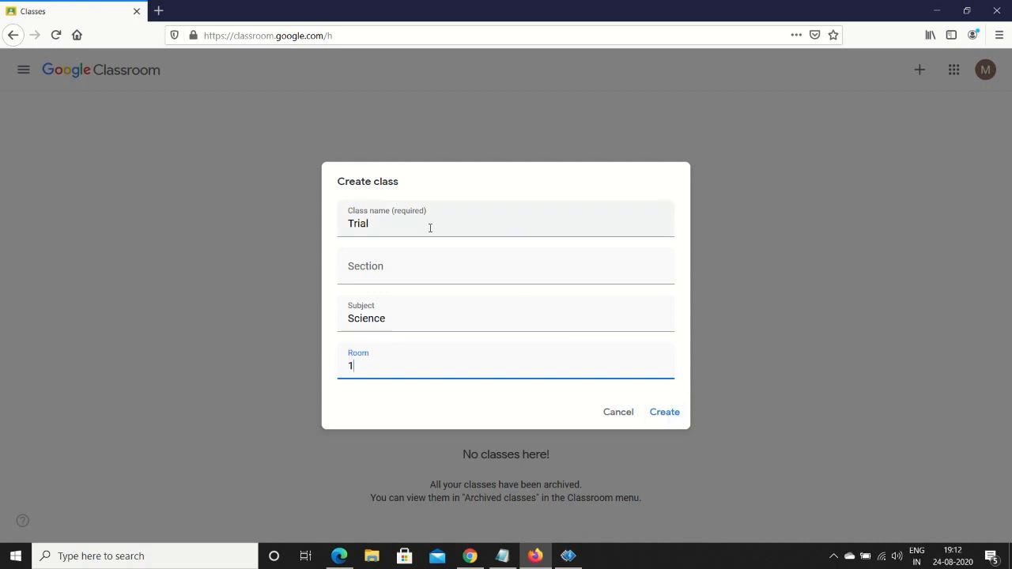
left_click(669, 413)
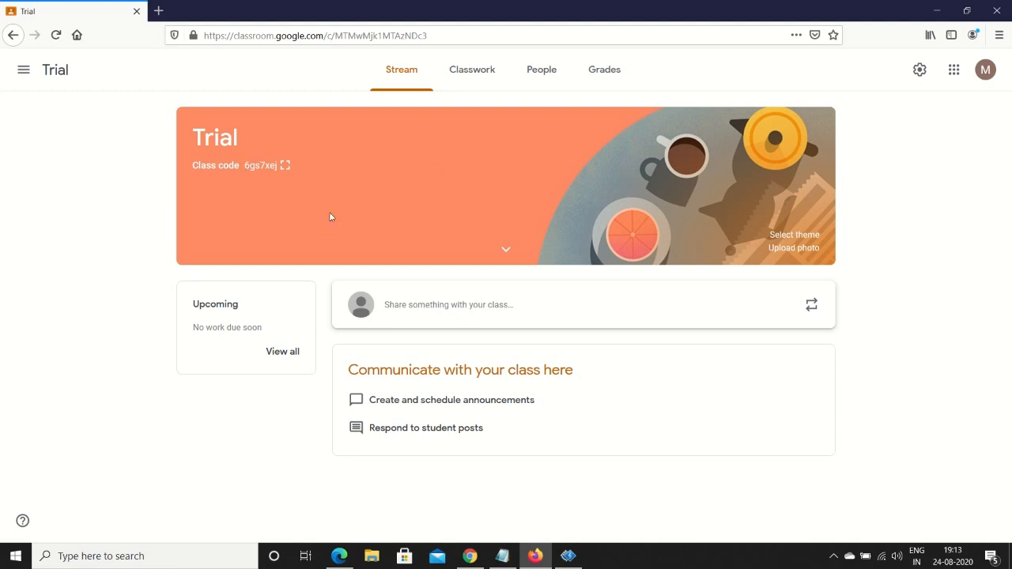
Step: Examine the options for inviting students and teachers to the Trial class without sending any invitation
left_click(544, 72)
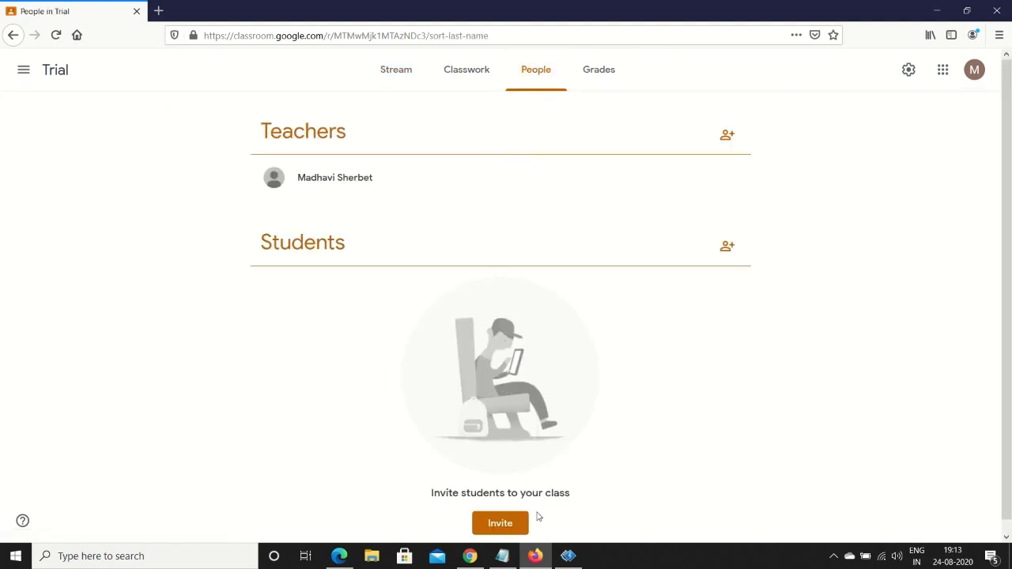
left_click(499, 525)
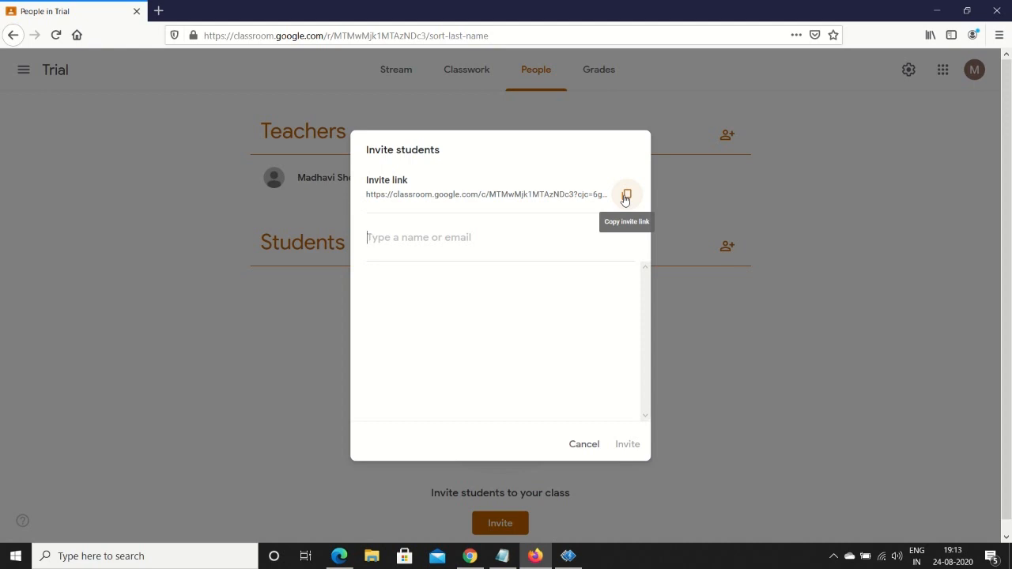
left_click(576, 444)
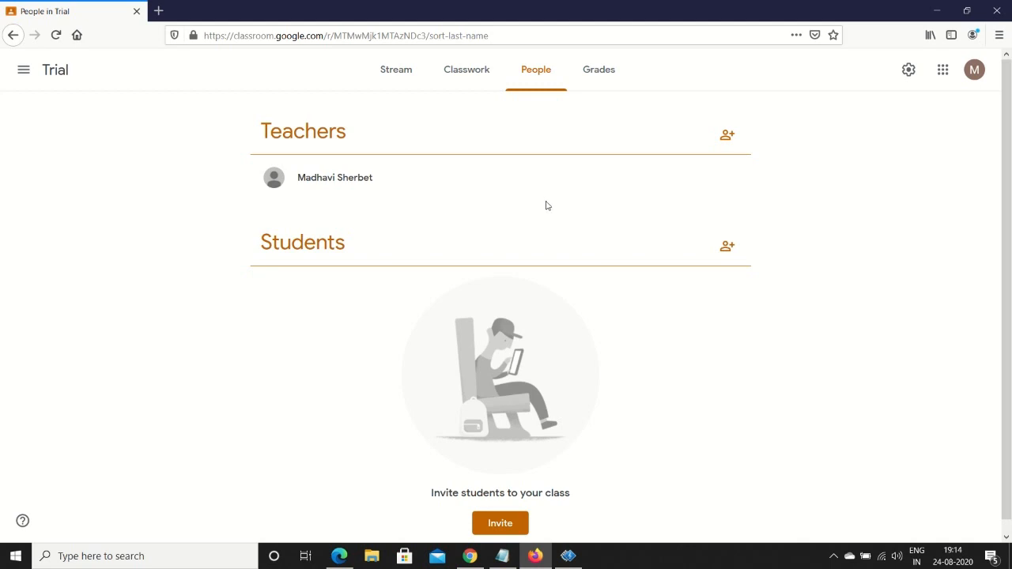
left_click(727, 136)
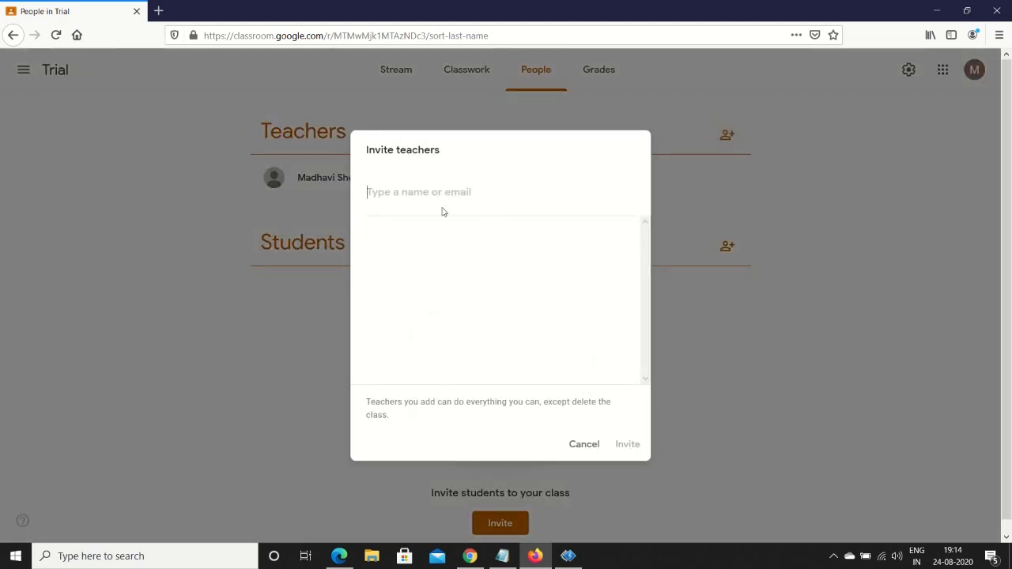
left_click(580, 448)
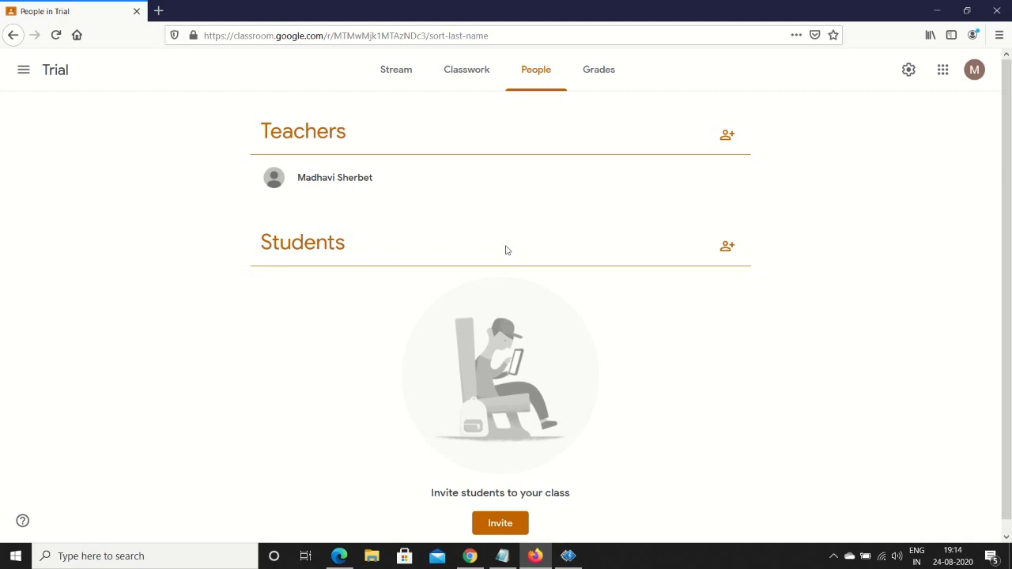
Step: Start a quiz assignment in the Trial classwork and title it "Science Unit Test - 1"
left_click(466, 74)
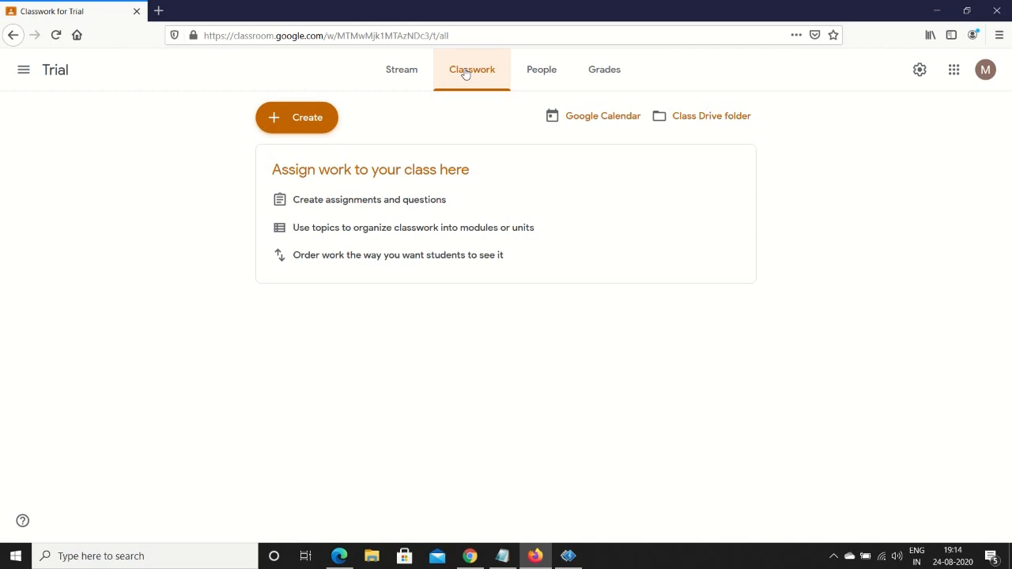
left_click(302, 119)
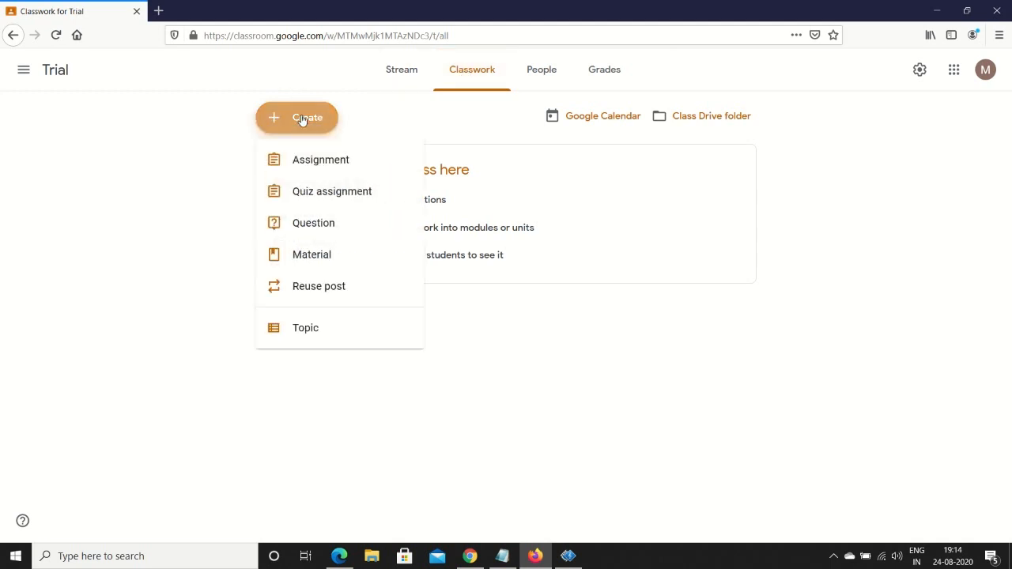
left_click(318, 194)
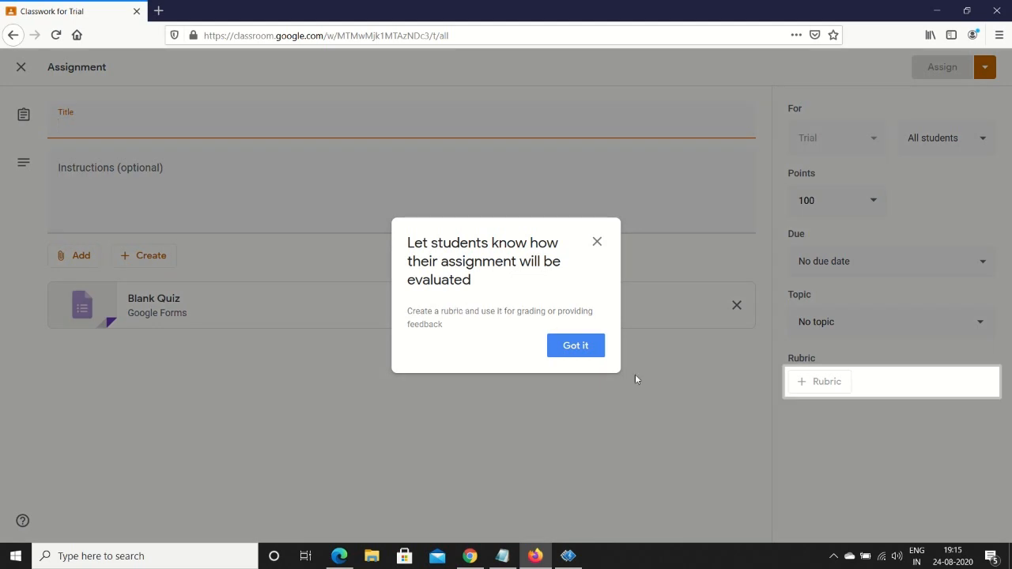
left_click(568, 351)
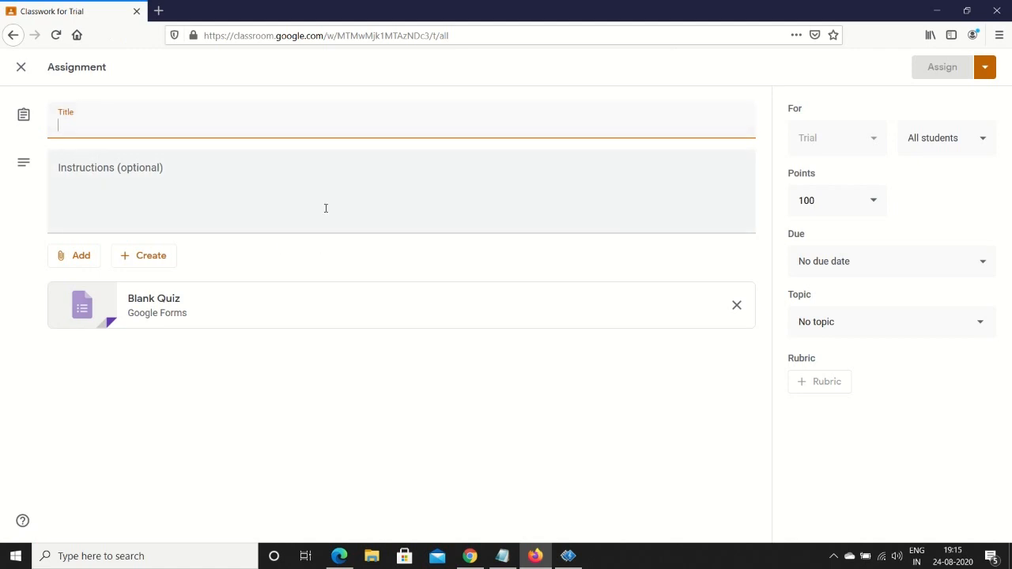
type("S")
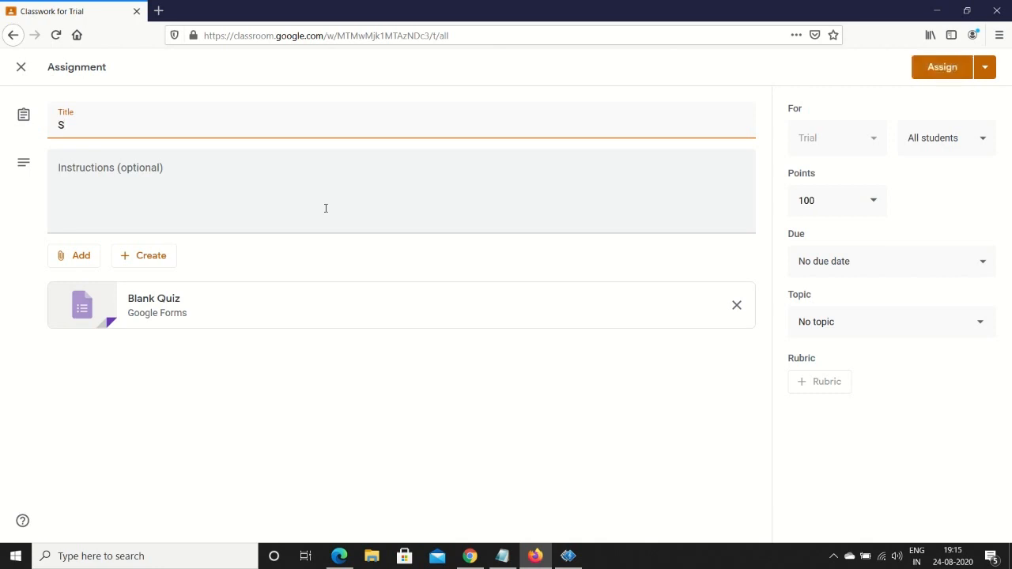
type("cience Unit Test - 1")
key("Tab")
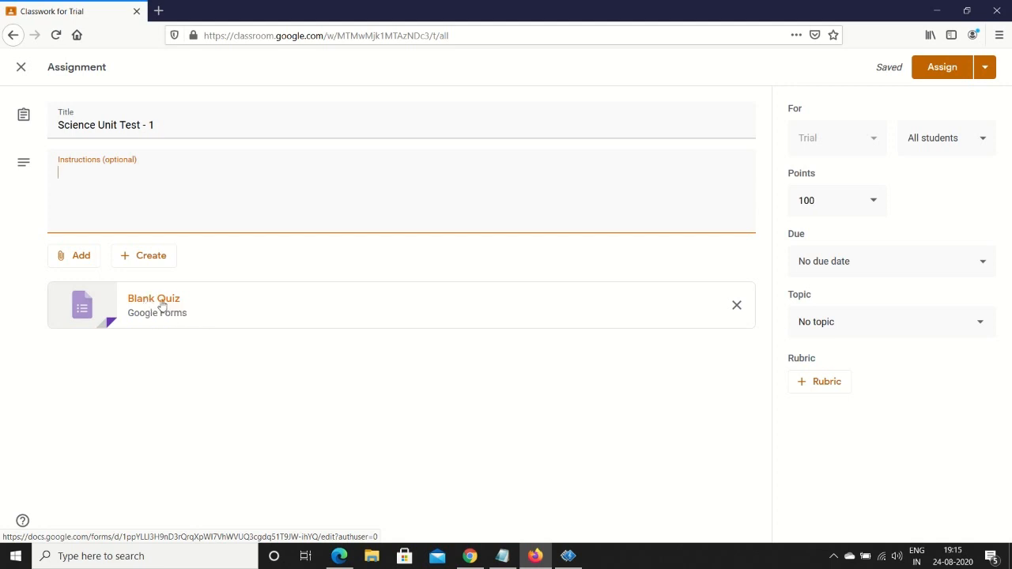
Step: Open the attached Blank Quiz form, decline the tour and rename the form file "Science Unit Test - 1"
left_click(148, 305)
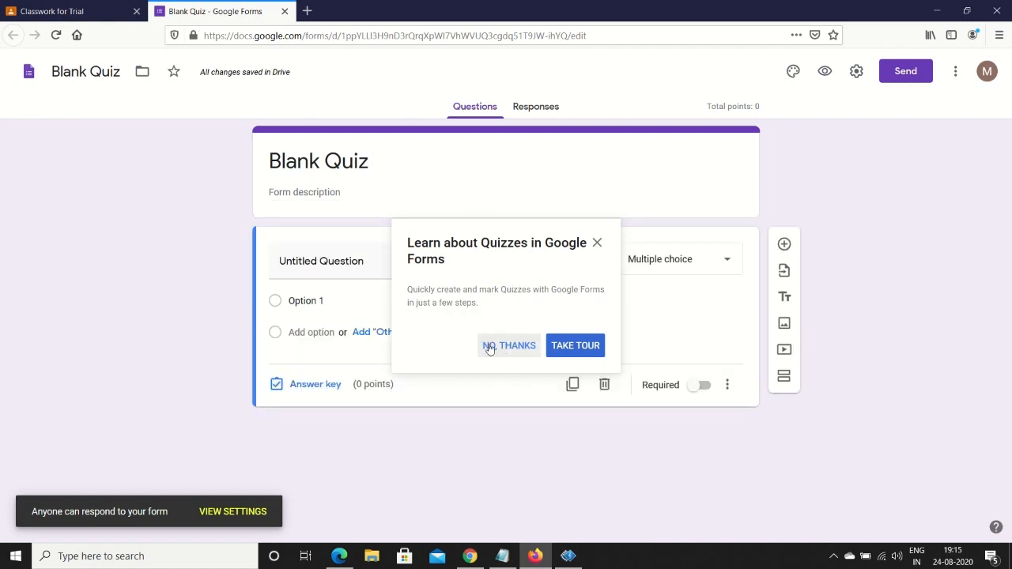
left_click(496, 349)
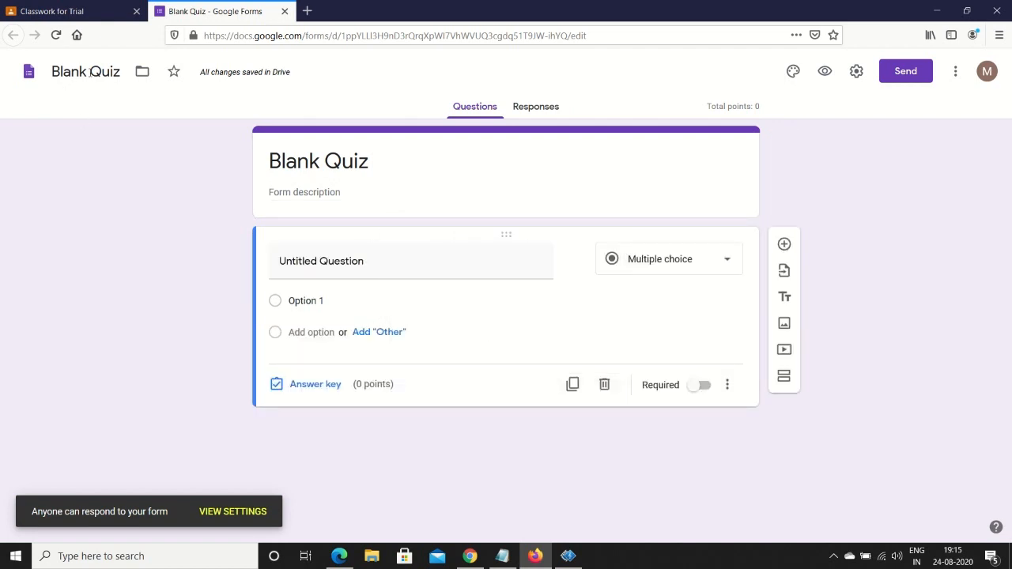
key("BackSpace")
key("BackSpace")
key("BackSpace")
key("BackSpace")
key("BackSpace")
key("BackSpace")
key("BackSpace")
key("BackSpace")
key("BackSpace")
key("BackSpace")
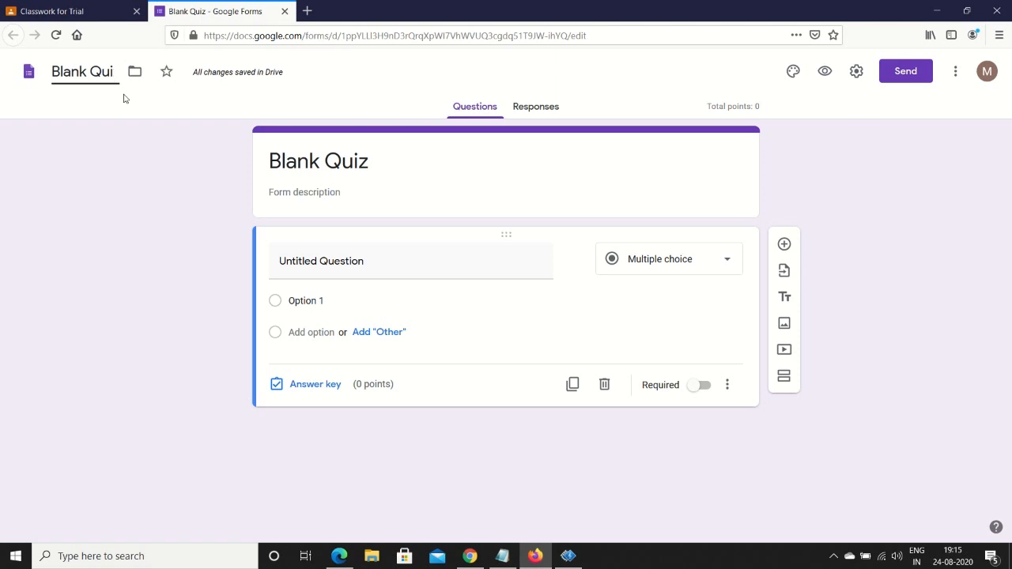
type("U")
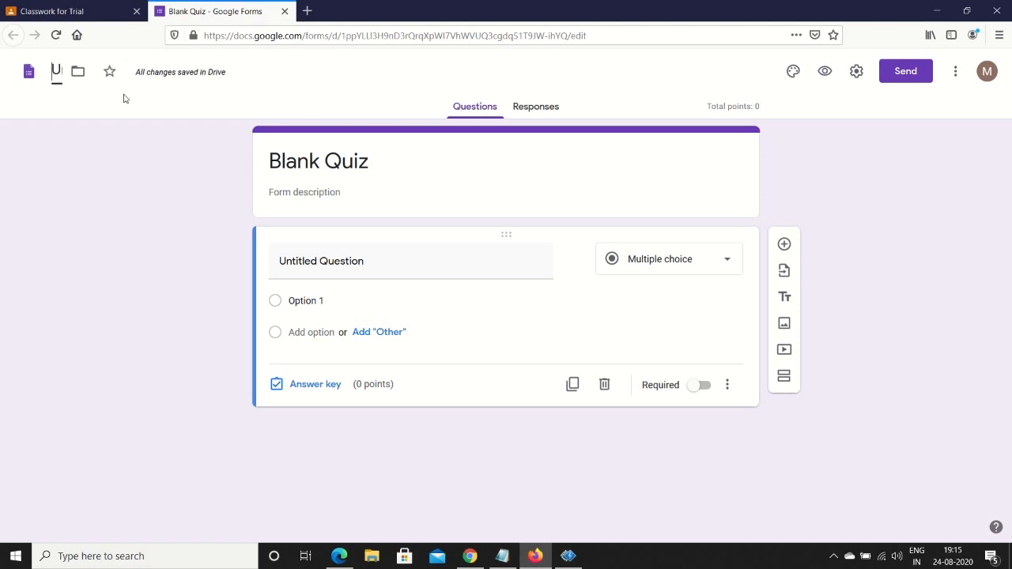
key("BackSpace")
type("Sceic")
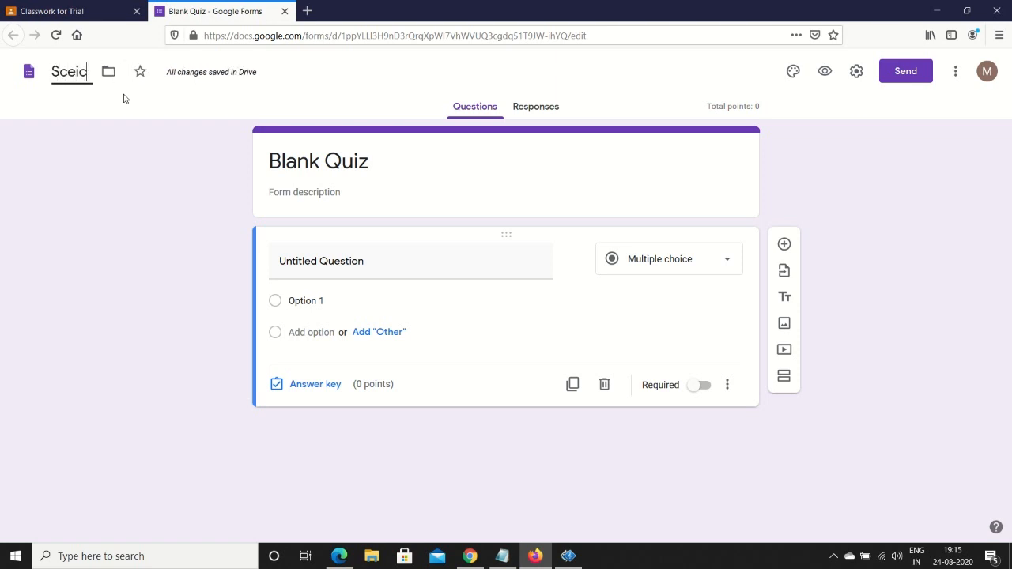
key("BackSpace")
key("BackSpace")
key("BackSpace")
type("ie")
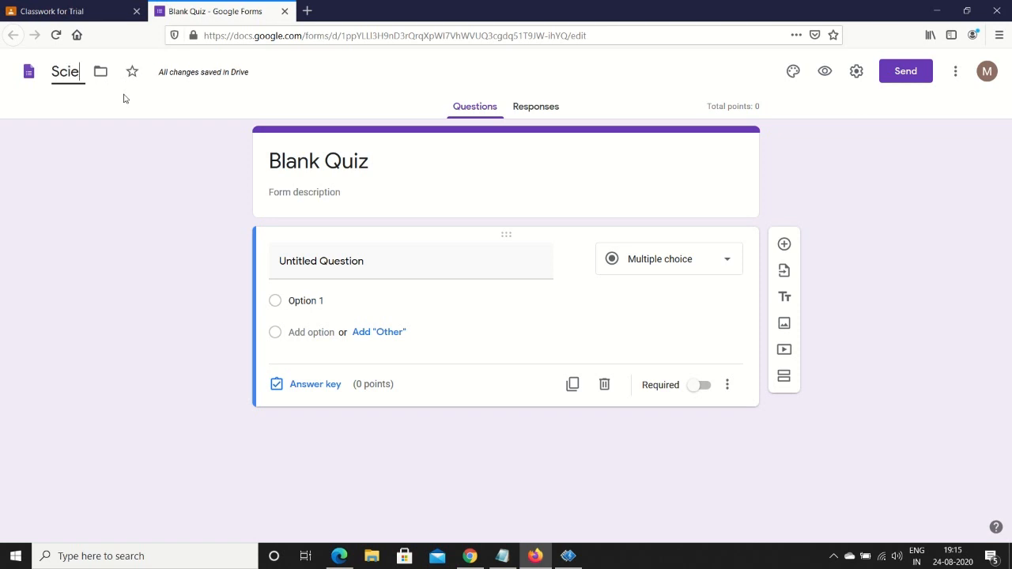
type("nce Uni")
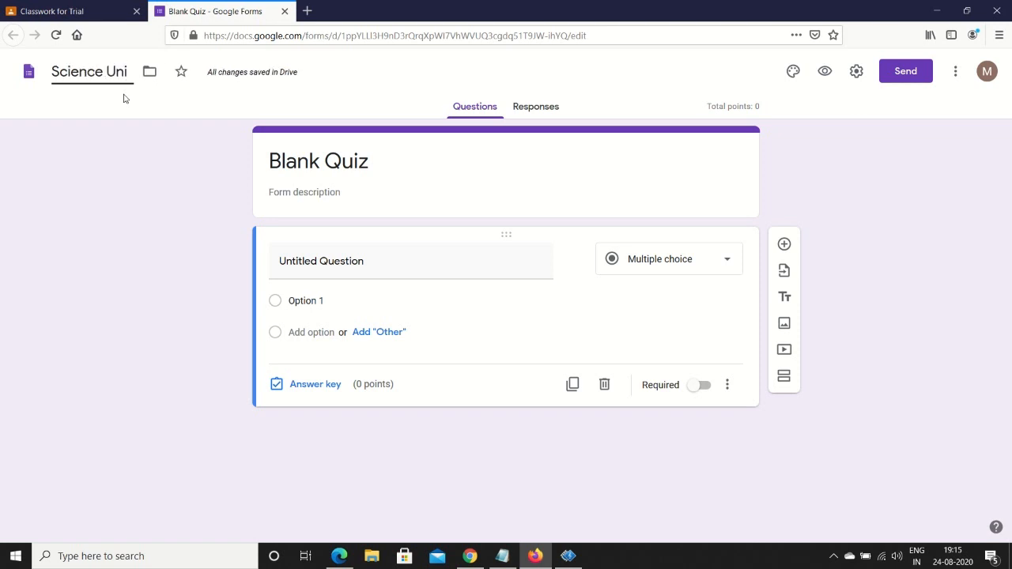
type("t Test - 1")
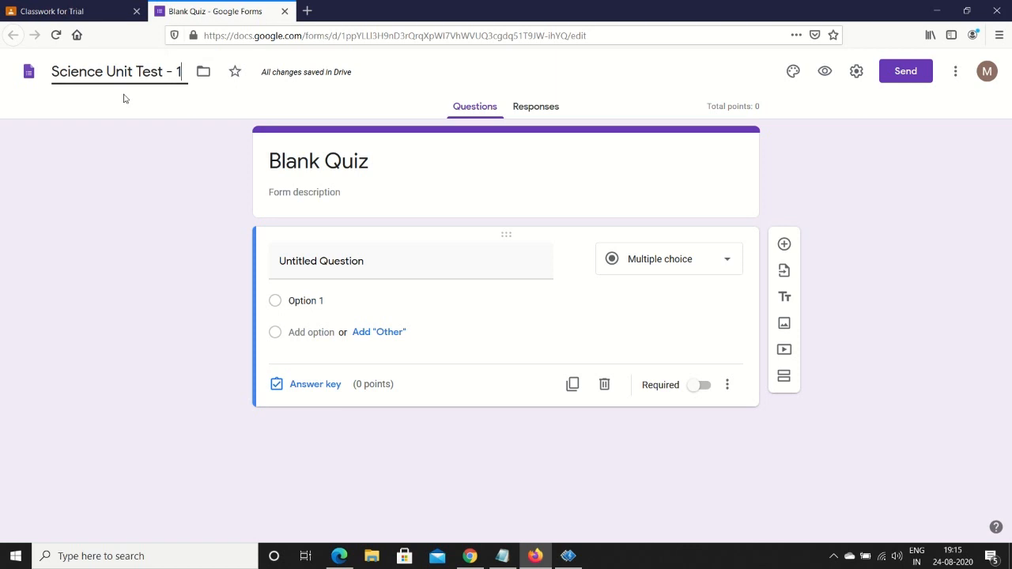
key("Tab")
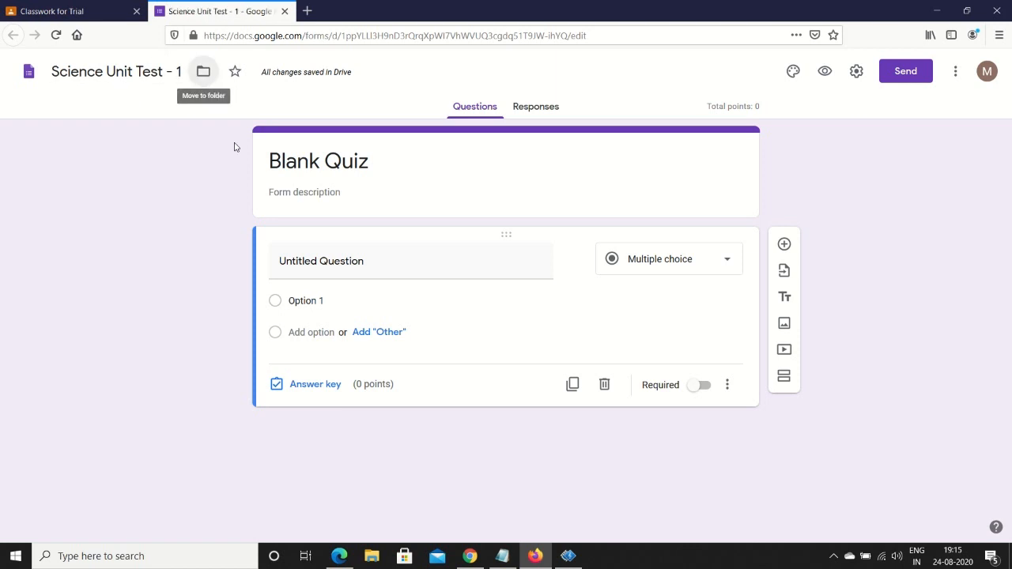
Step: Copy the file name "Science Unit Test - 1" into the form's title in place of Blank Quiz
left_click(318, 161)
left_click(106, 72)
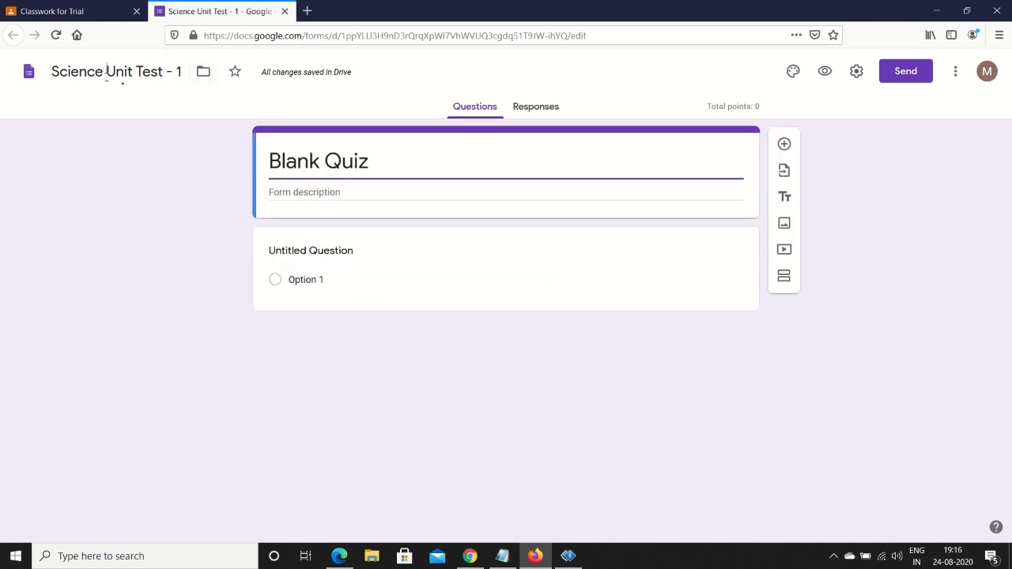
key("Left")
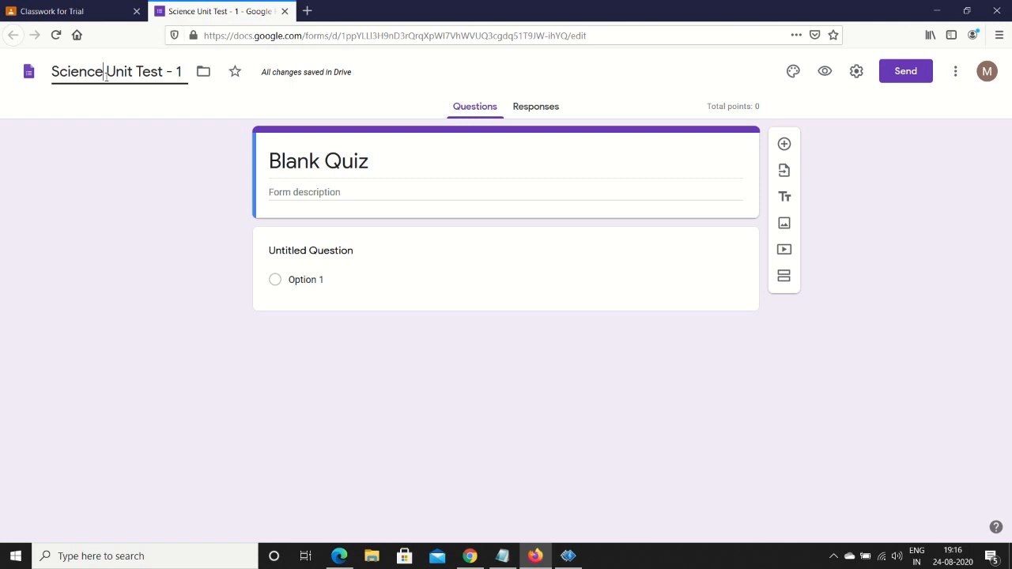
key("ctrl+a")
key("ctrl+c")
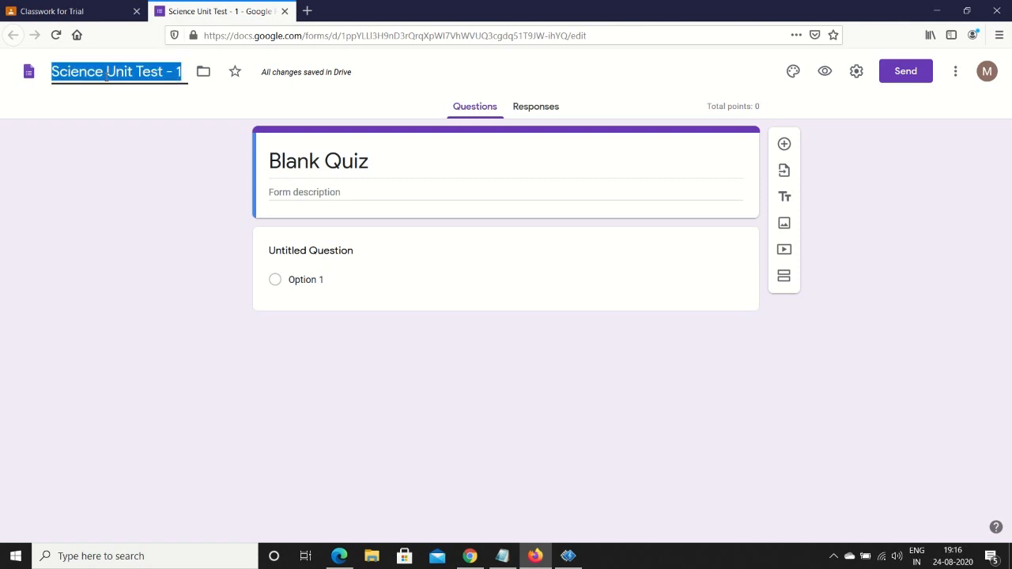
left_click(414, 155)
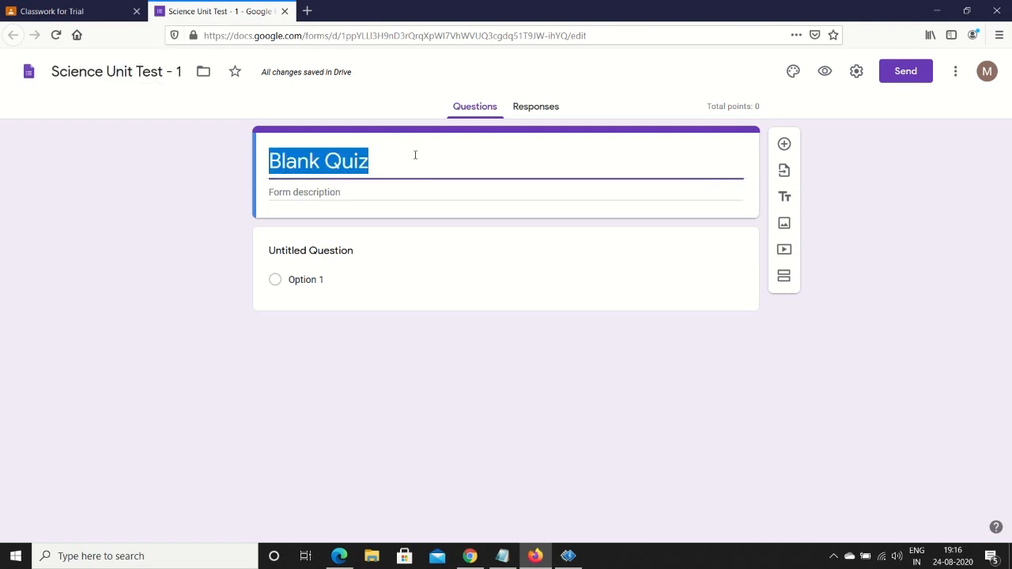
key("ctrl+v")
key("Tab")
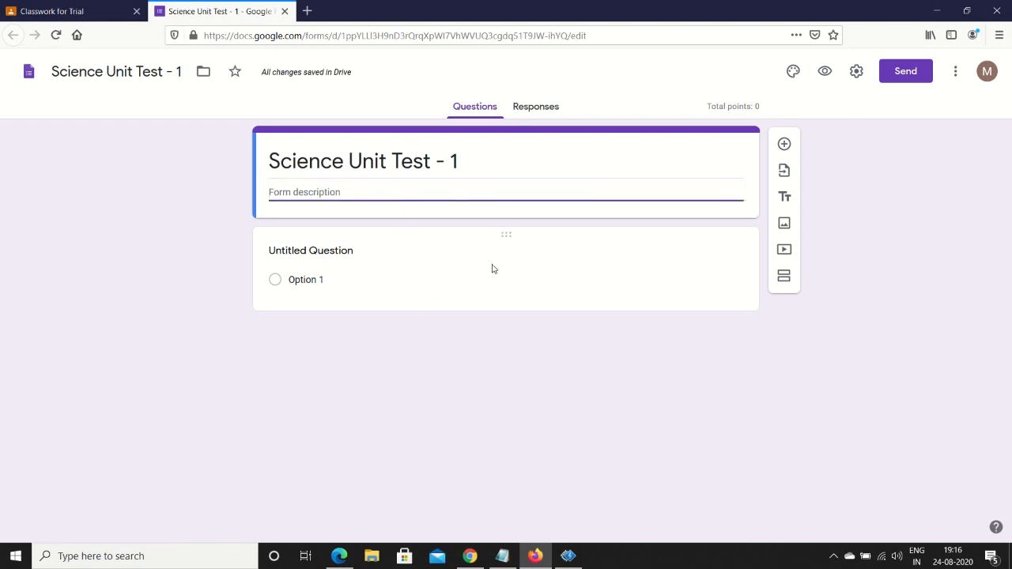
Step: In the form settings, collect email addresses, always send response receipts and limit the form to 1 response
left_click(354, 257)
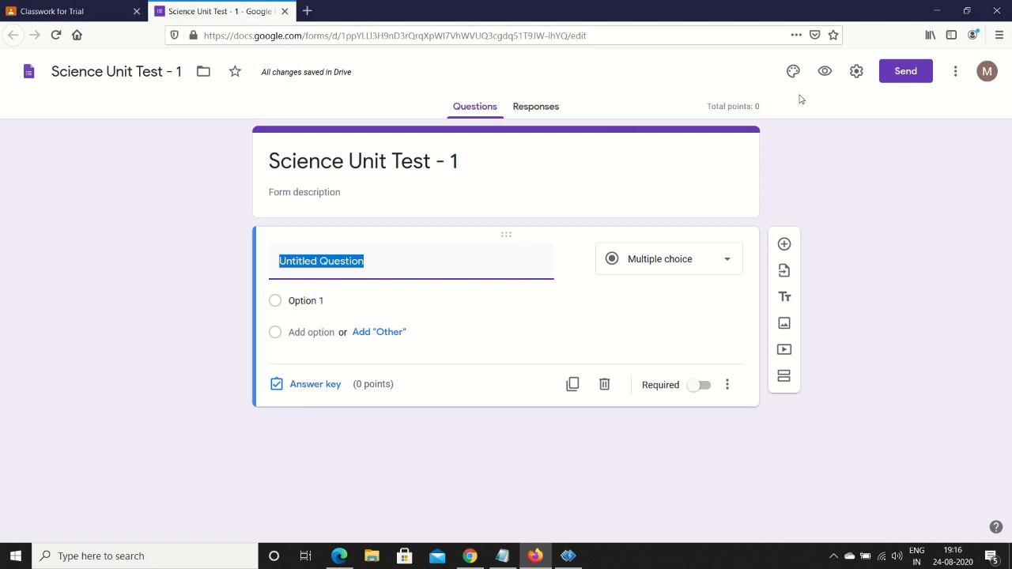
left_click(858, 73)
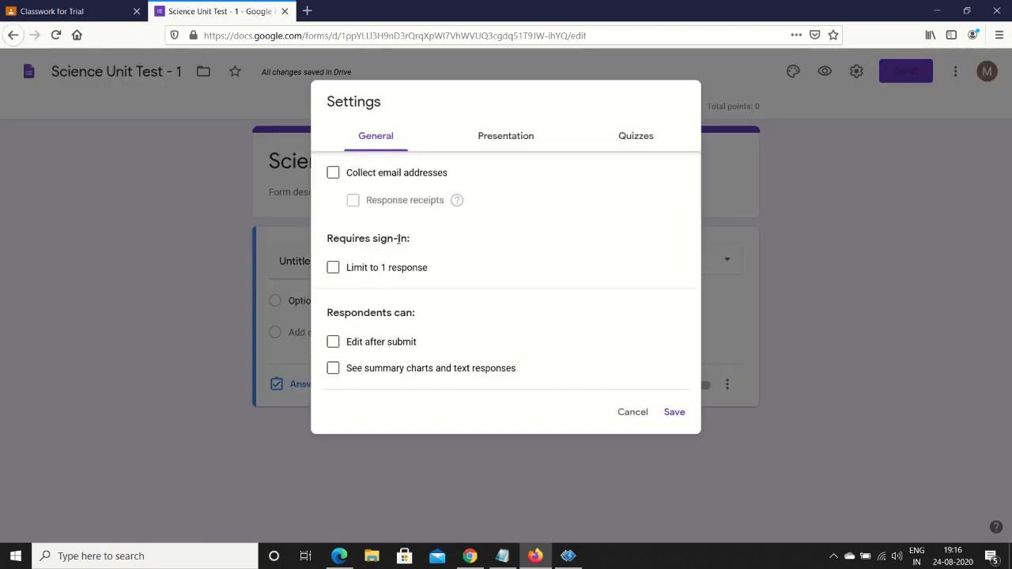
left_click(333, 174)
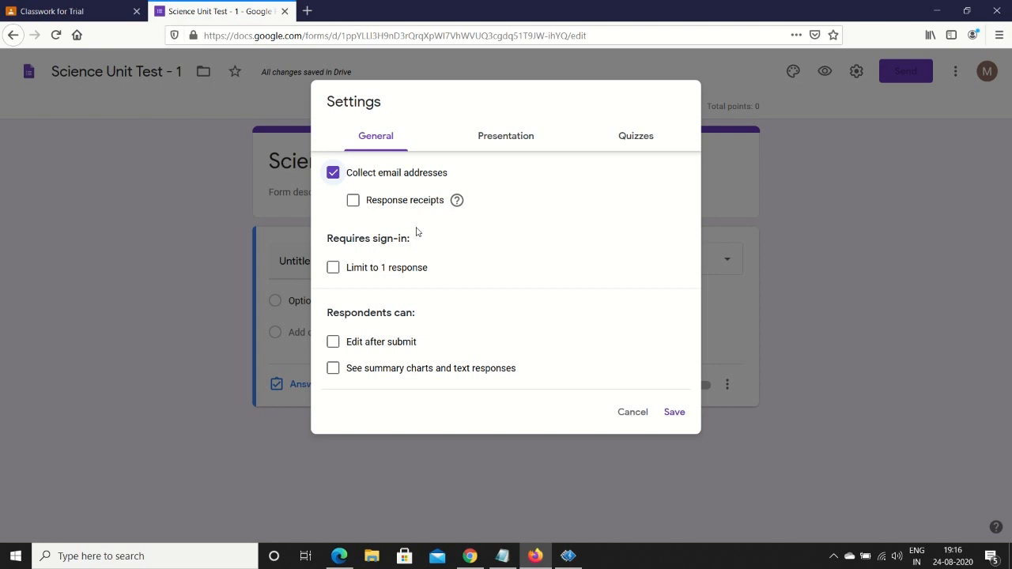
left_click(353, 202)
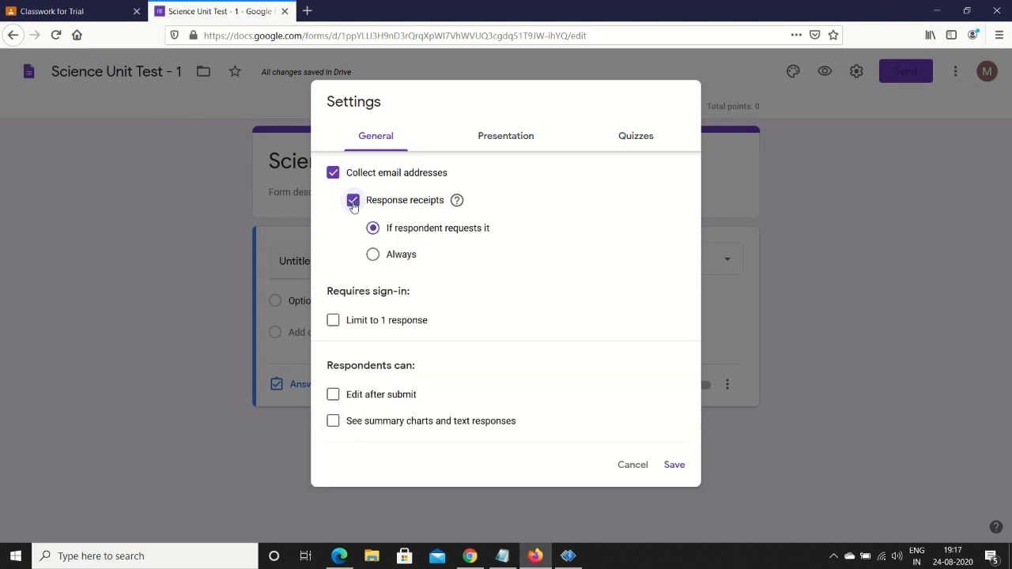
left_click(373, 256)
left_click(334, 322)
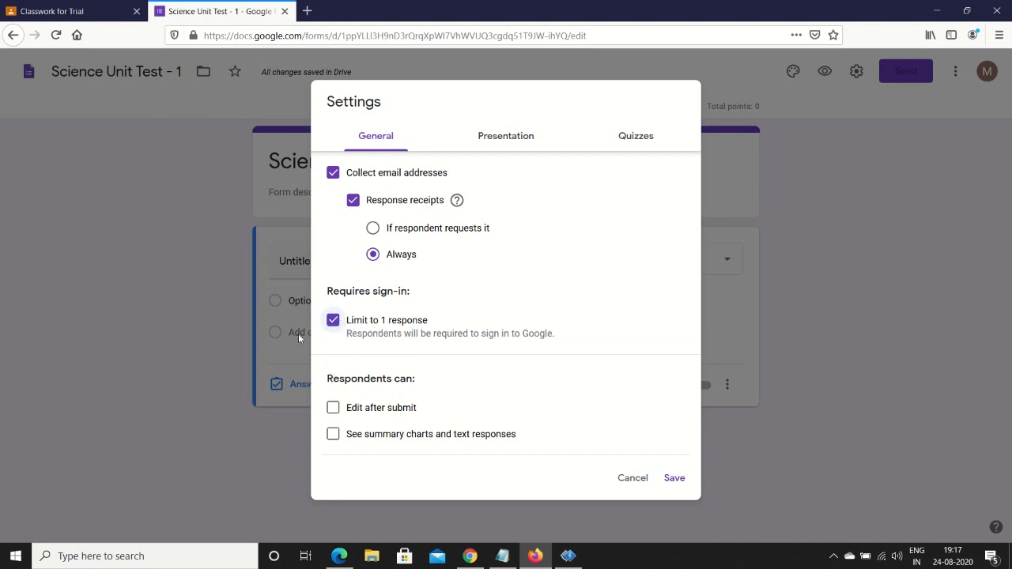
Step: Set the quiz's mark release to "Later, after manual review" and save the form settings
left_click(636, 140)
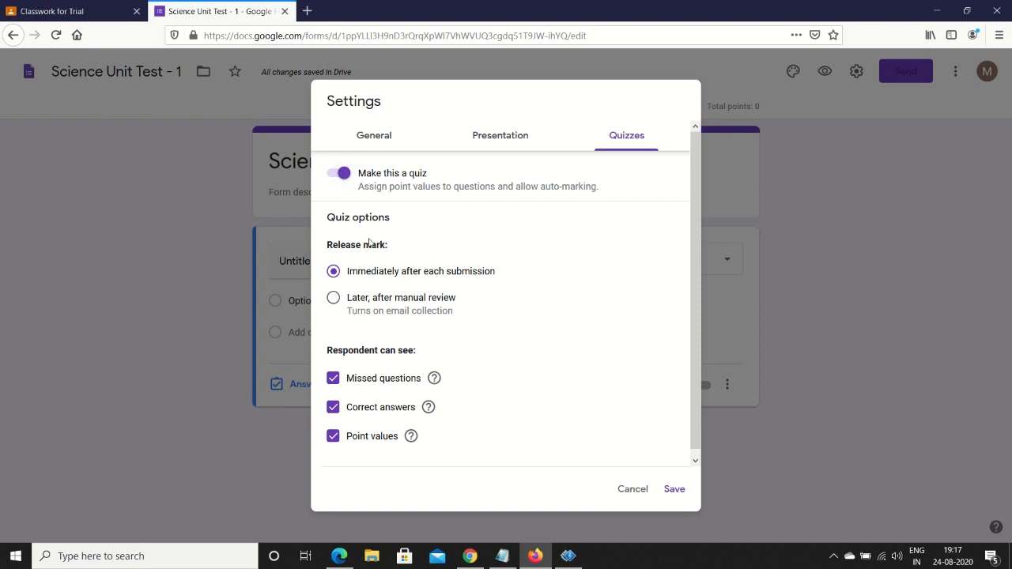
scroll(370, 233, "down", 1)
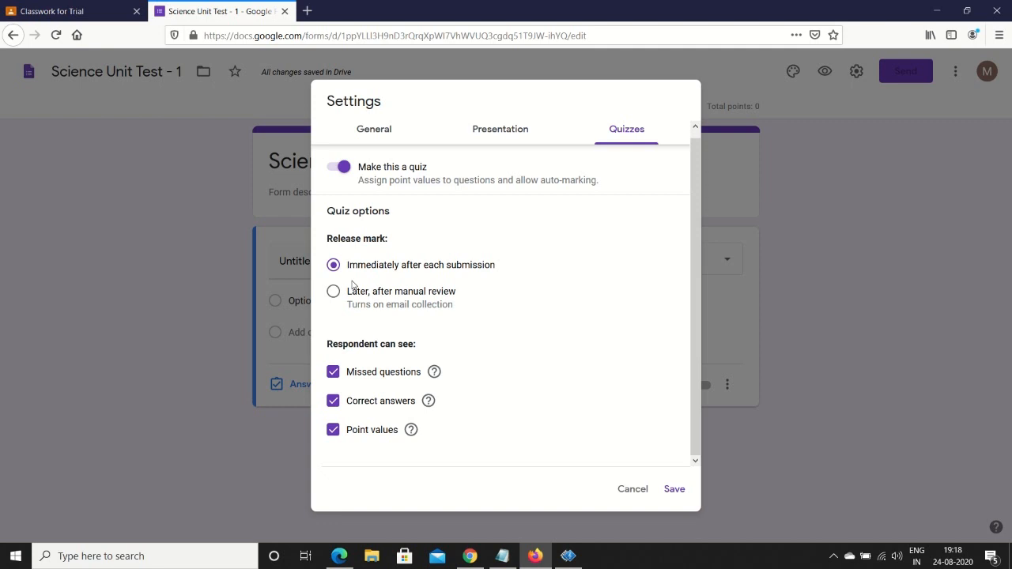
left_click(333, 294)
left_click(679, 494)
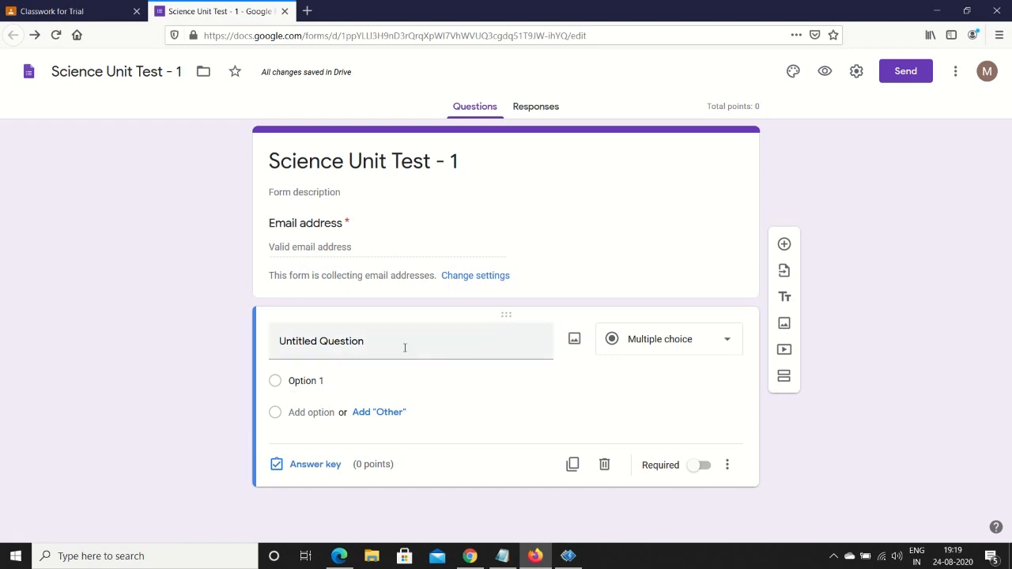
Step: Keep the first question as Multiple choice and word it "Which of the following does not yield wool?"
left_click(726, 347)
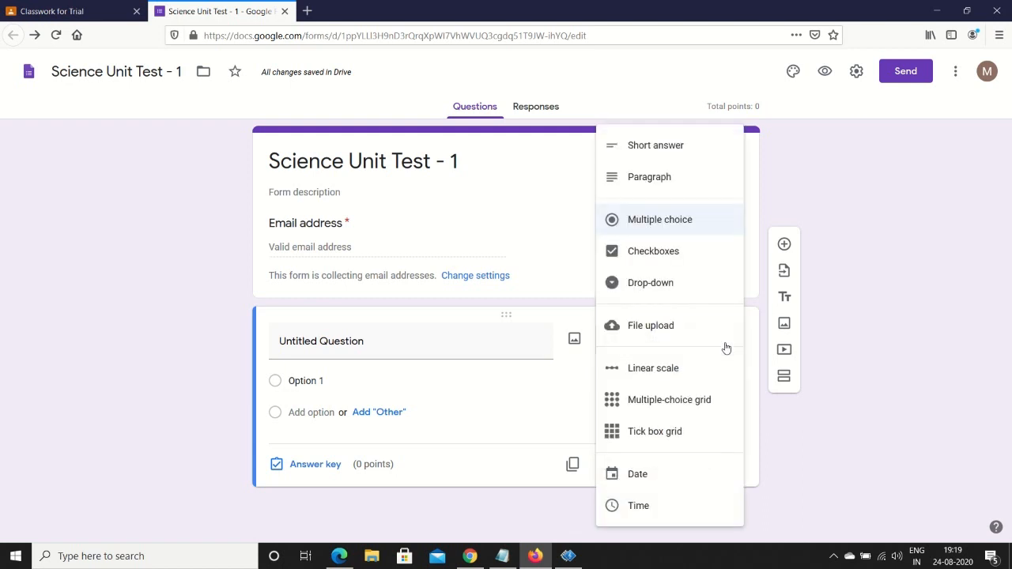
left_click(639, 223)
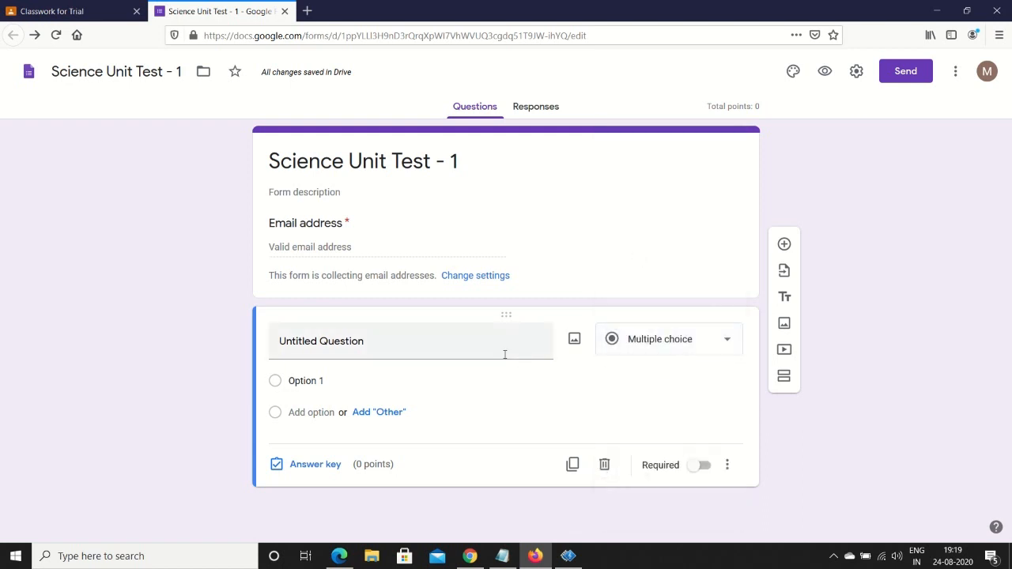
left_click(405, 343)
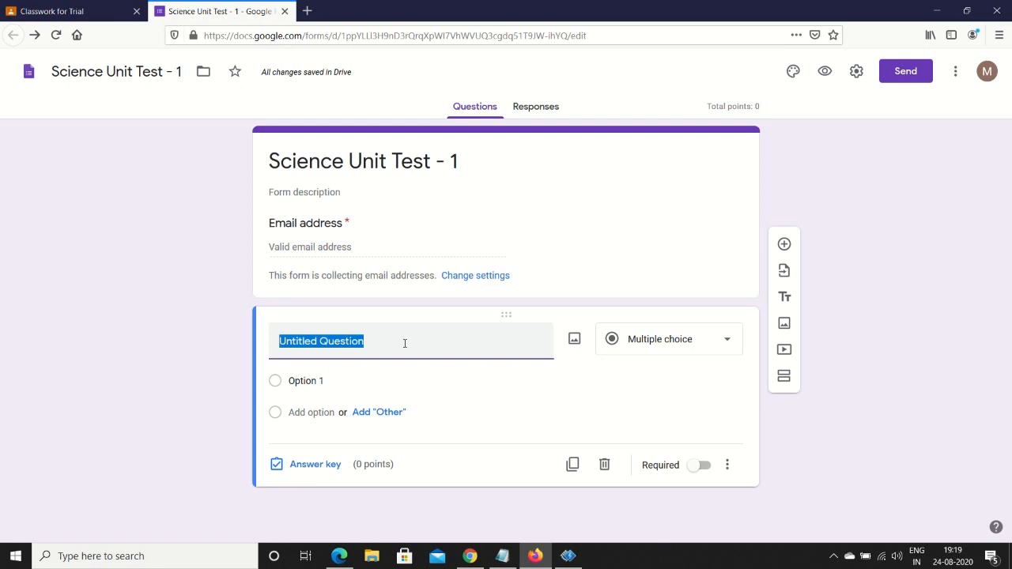
type("Which ")
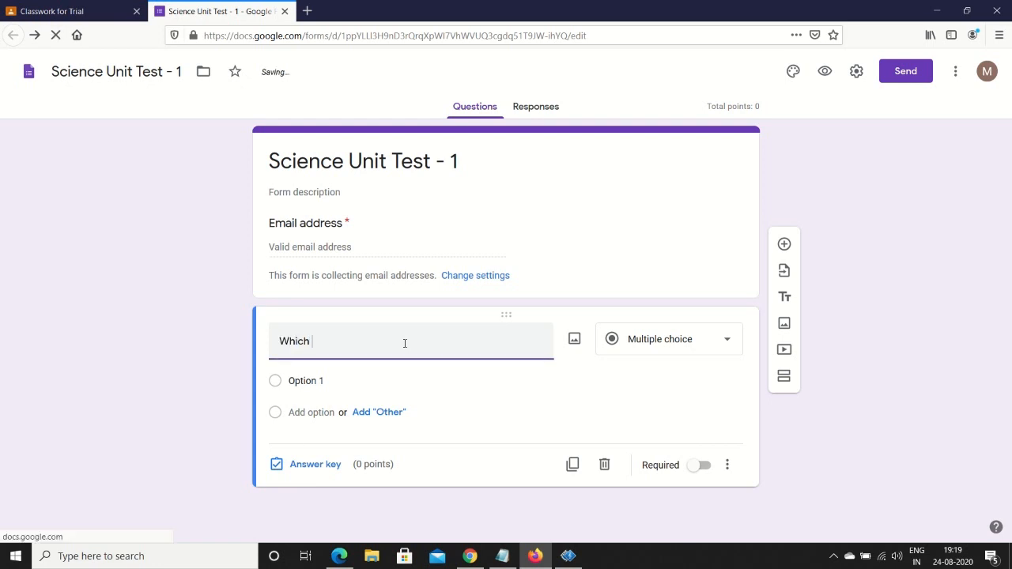
type("of the fo")
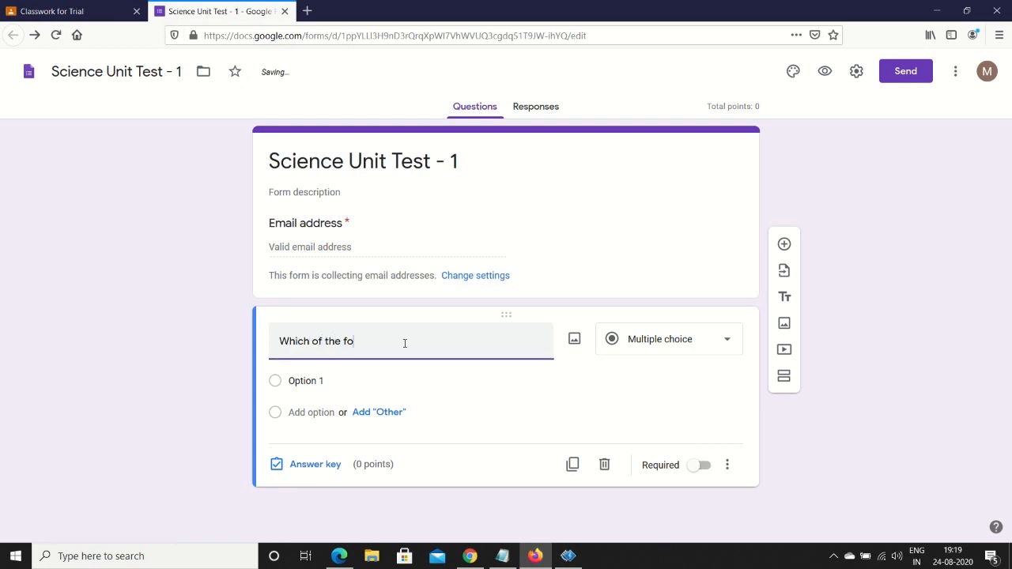
type("llowing does not yield wool?")
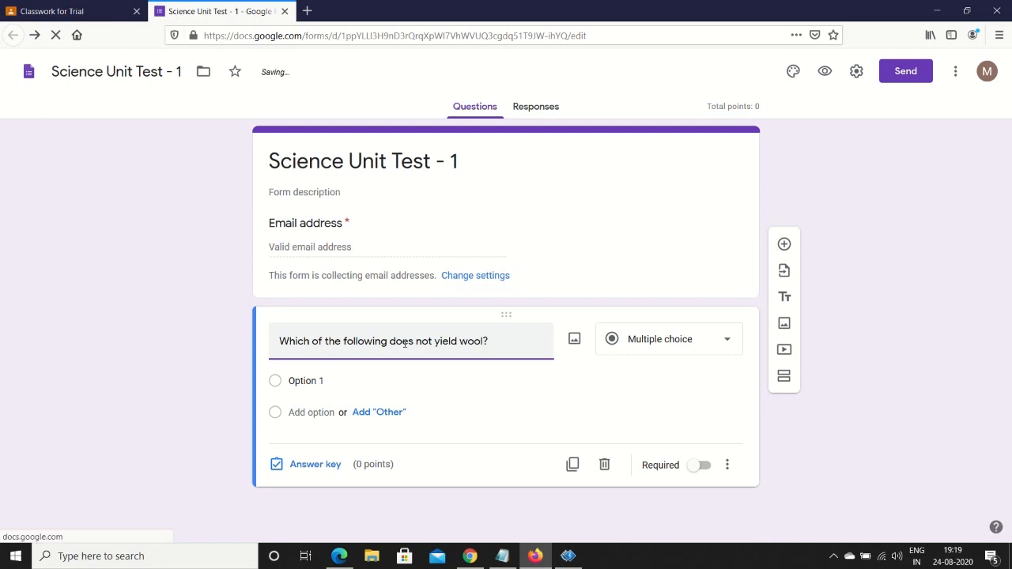
Step: Replace the first answer option's placeholder text with "Yak"
left_click(348, 382)
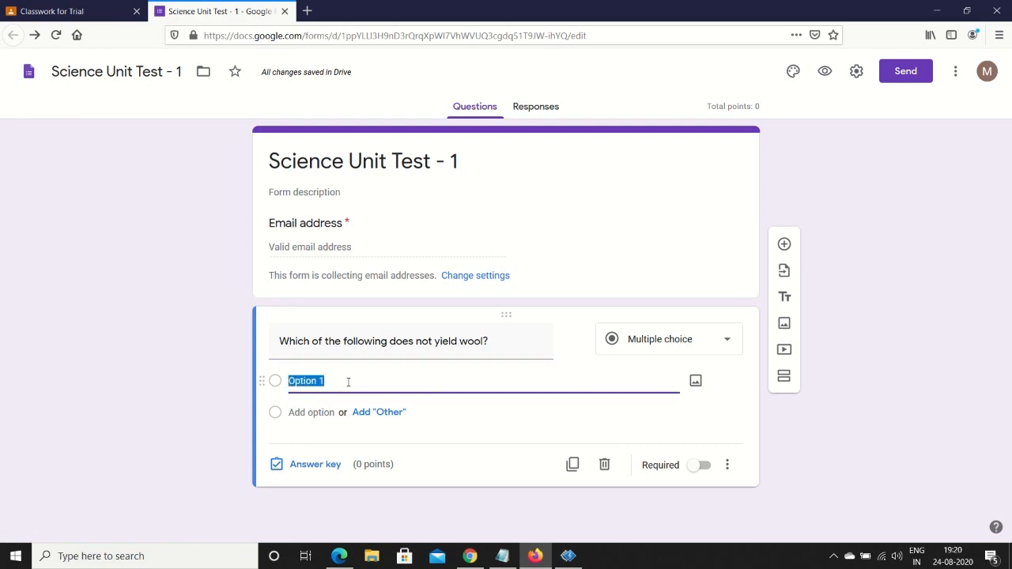
key("BackSpace")
type("yak")
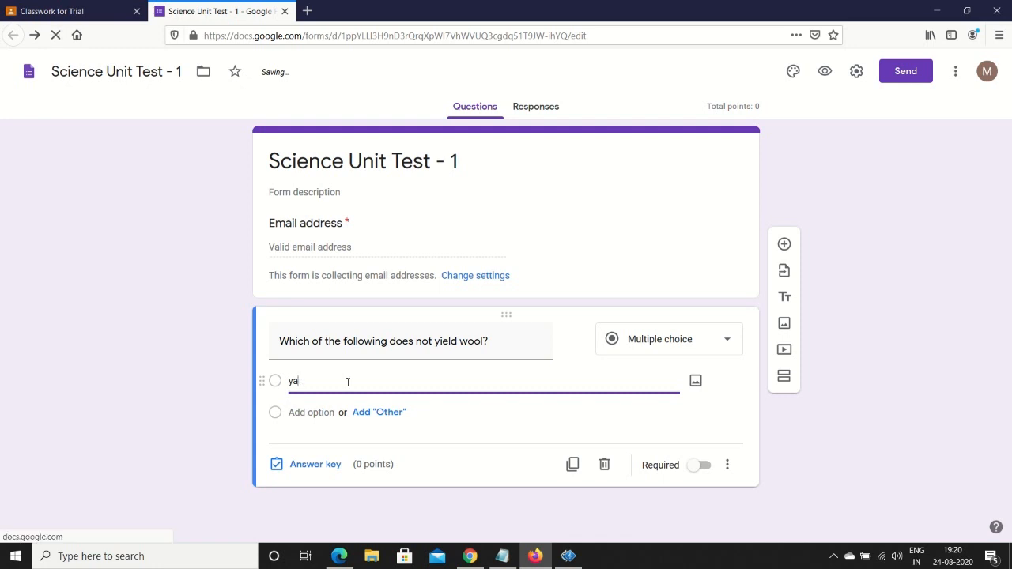
key("BackSpace")
key("BackSpace")
key("BackSpace")
type("Yak")
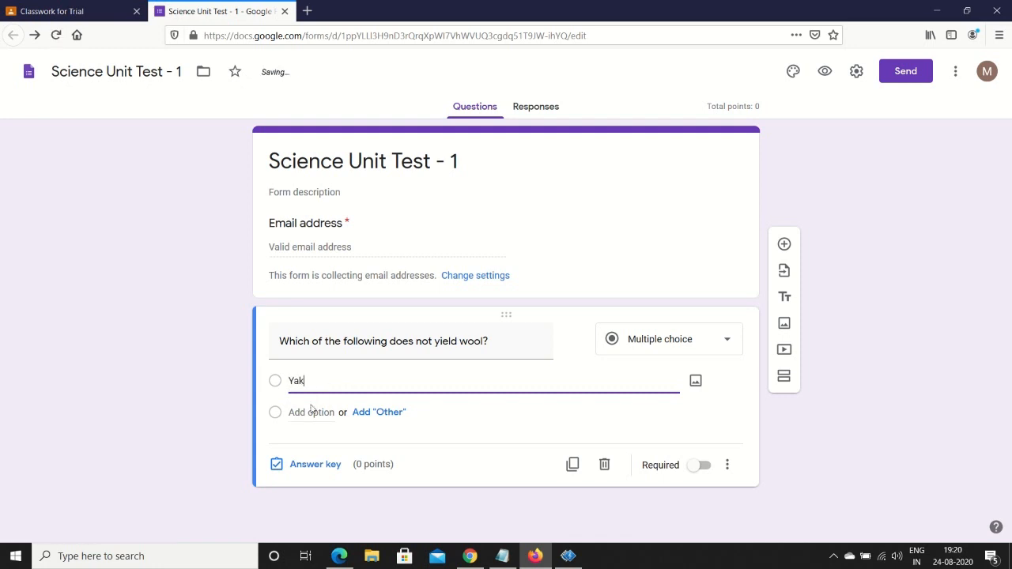
Step: Add three more answer options to the wool question: "Camel", "Goat" and "Woolly Dog"
left_click(305, 413)
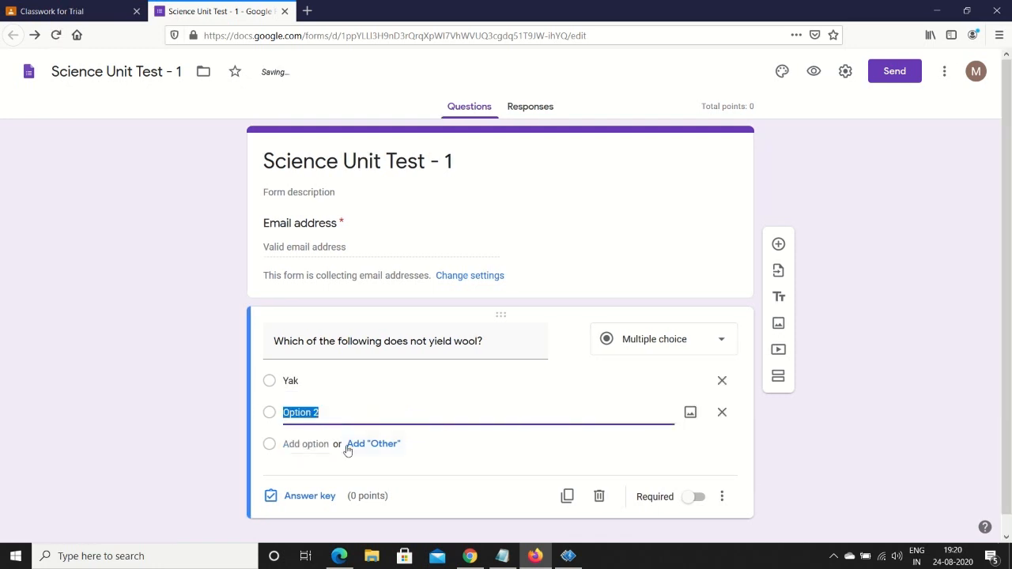
key("BackSpace")
type("Camel")
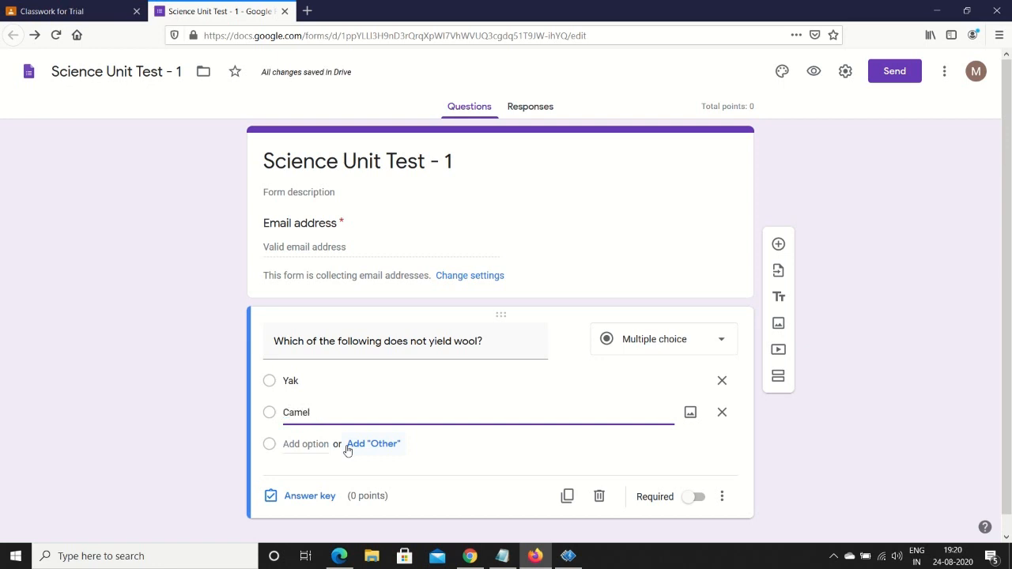
left_click(300, 445)
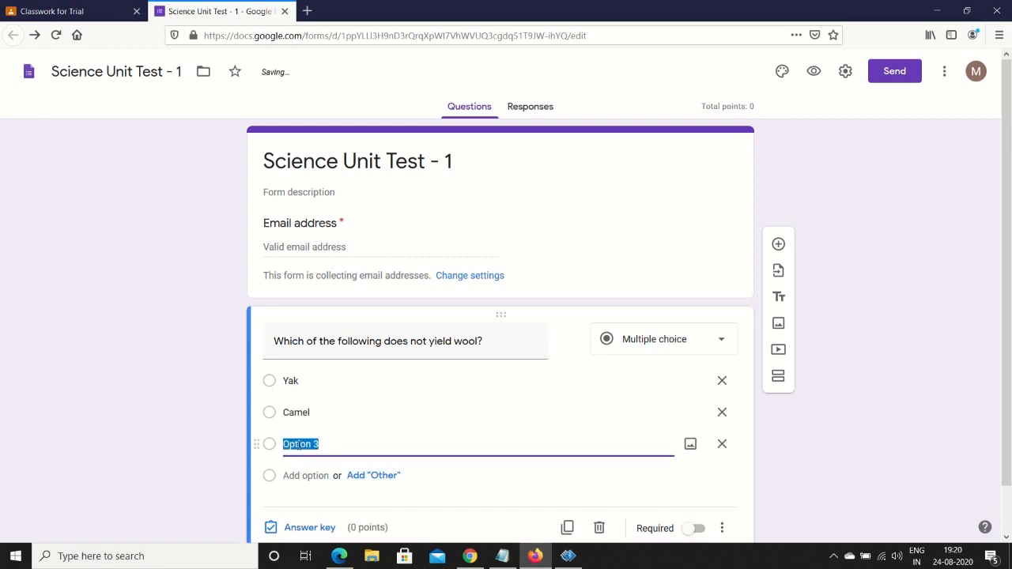
type("Goat")
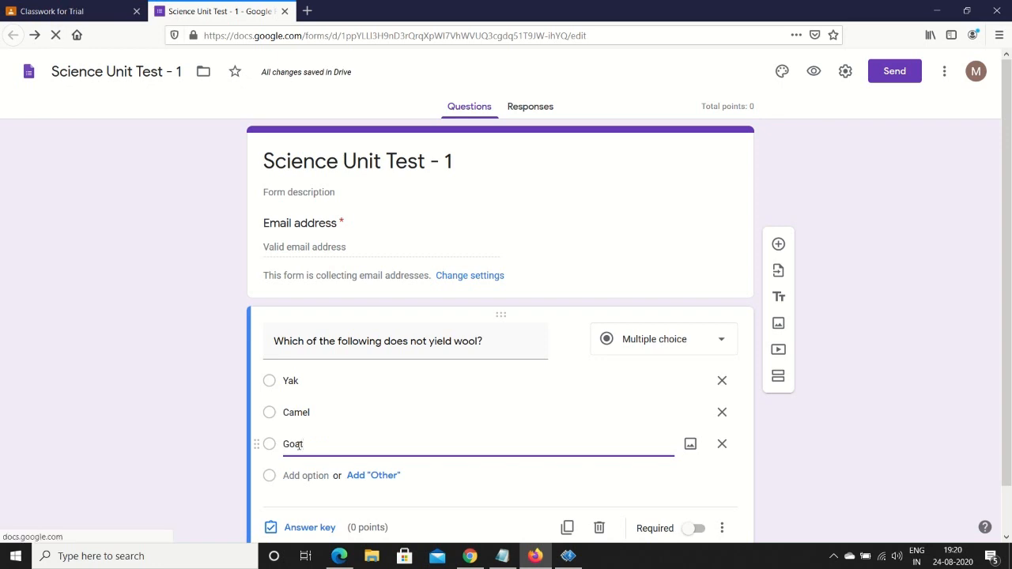
left_click(301, 476)
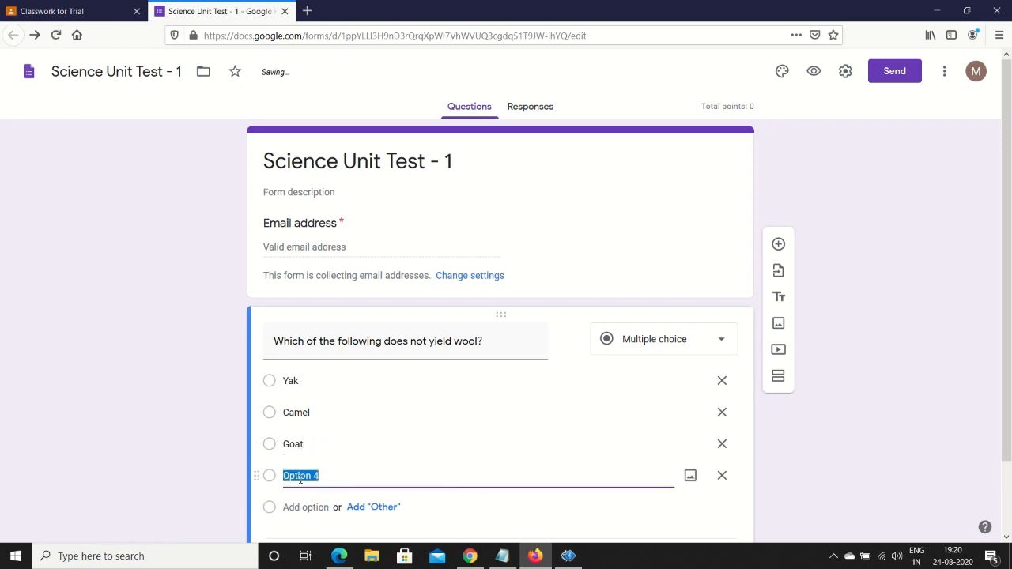
type("Wool")
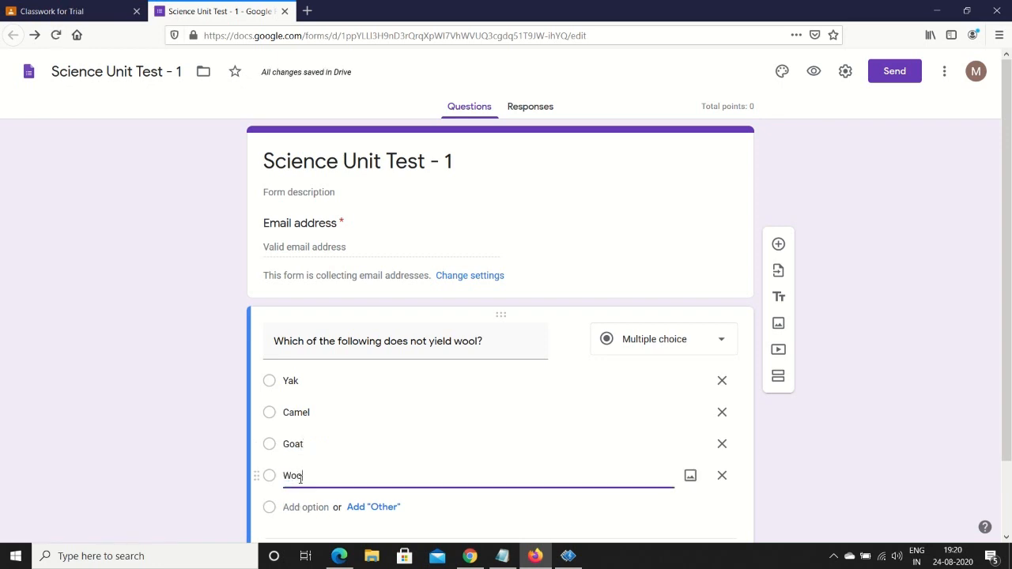
type("ly Dog")
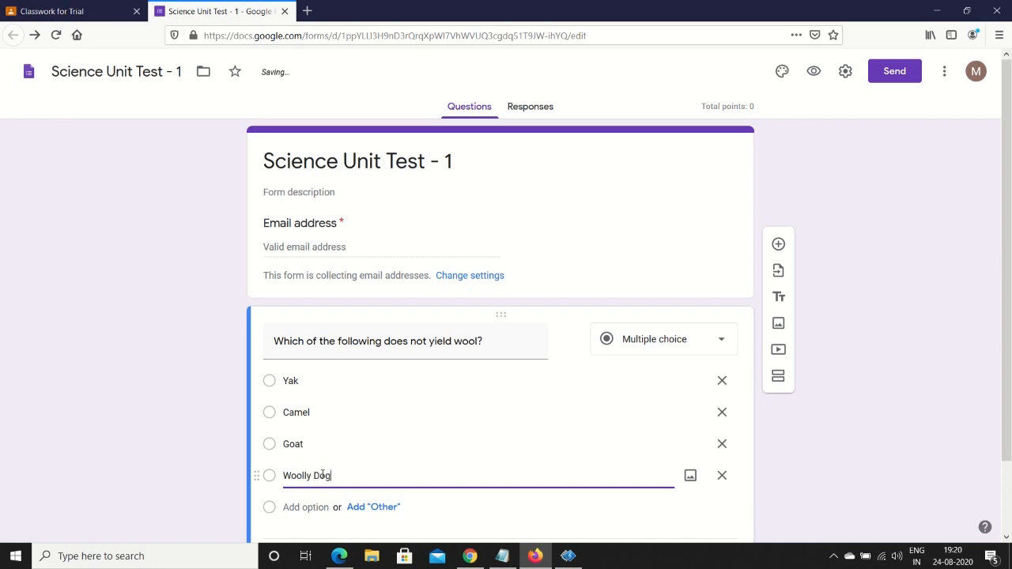
Step: In the wool question's answer key, mark Woolly Dog as correct and assign 1 point
scroll(522, 400, "down", 2)
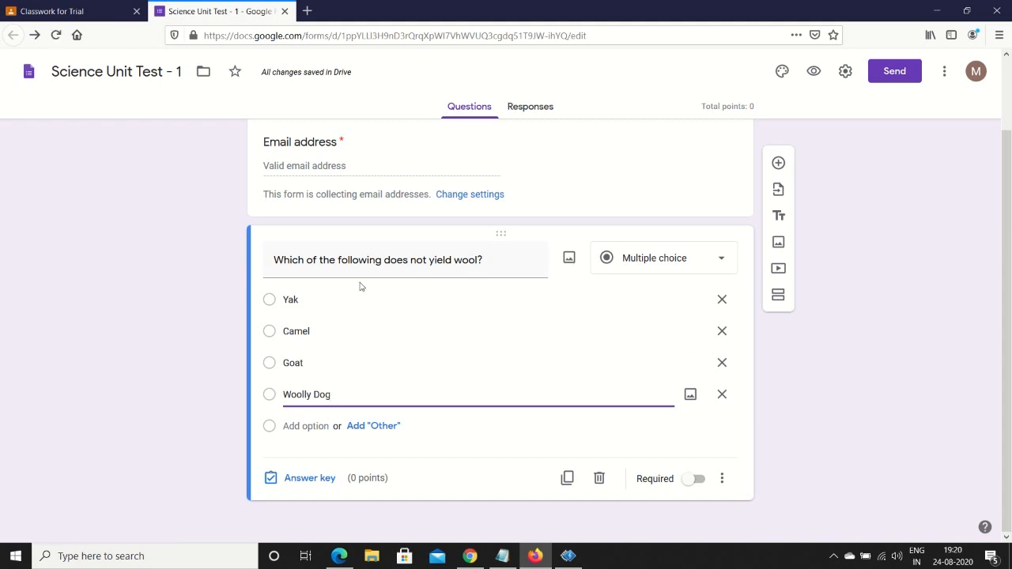
left_click(299, 478)
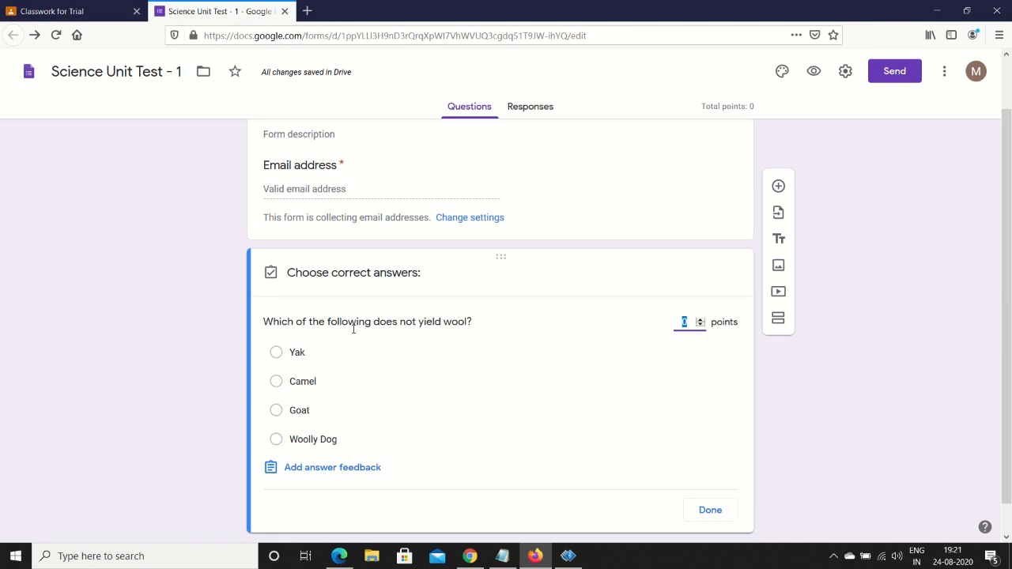
left_click(275, 441)
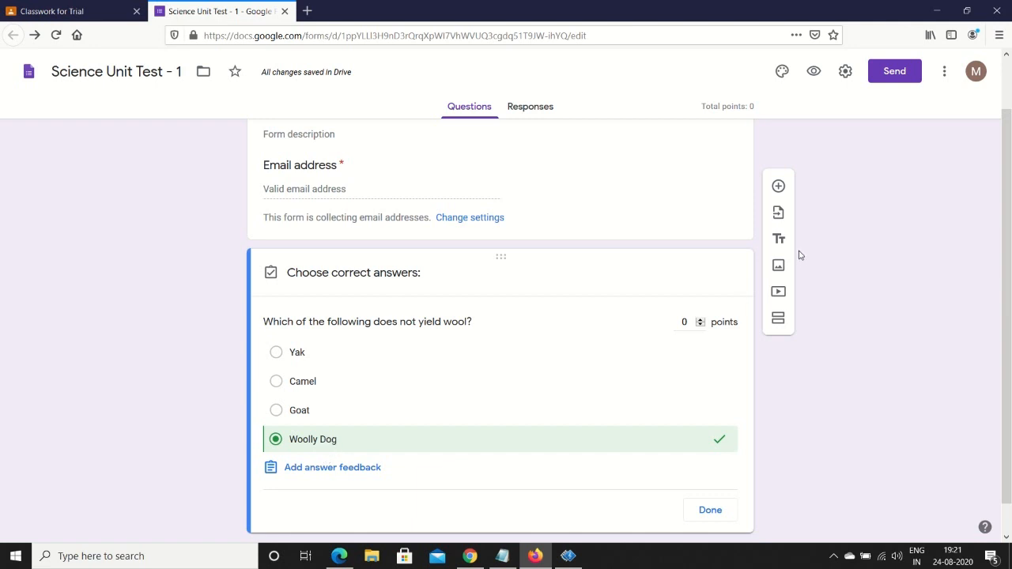
double_click(688, 321)
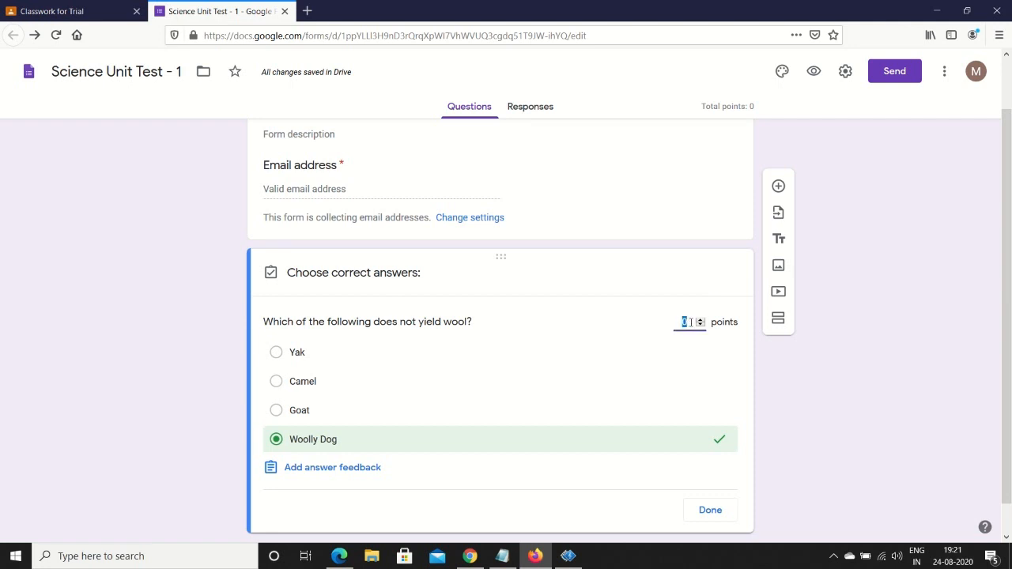
type("1")
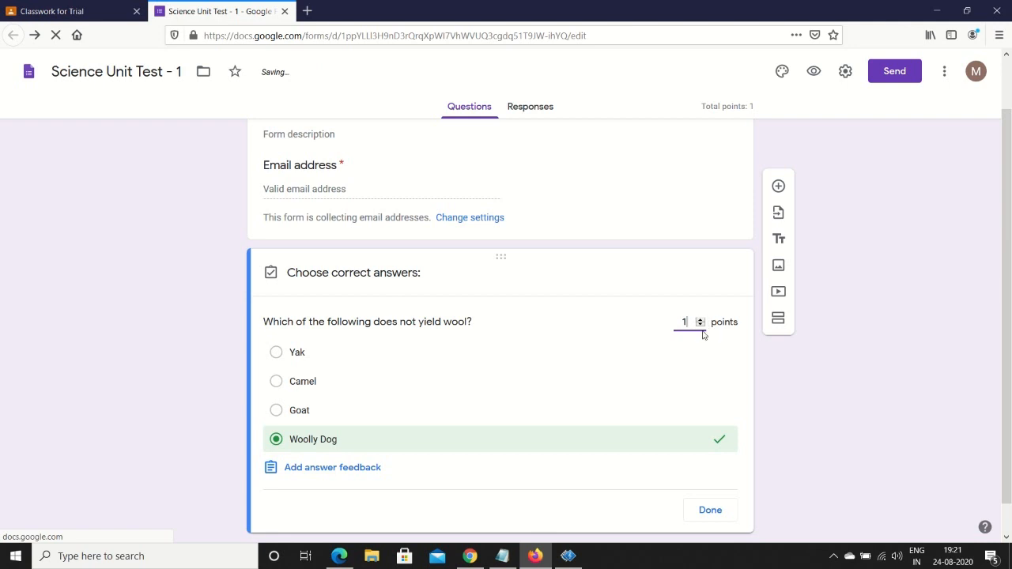
left_click(707, 510)
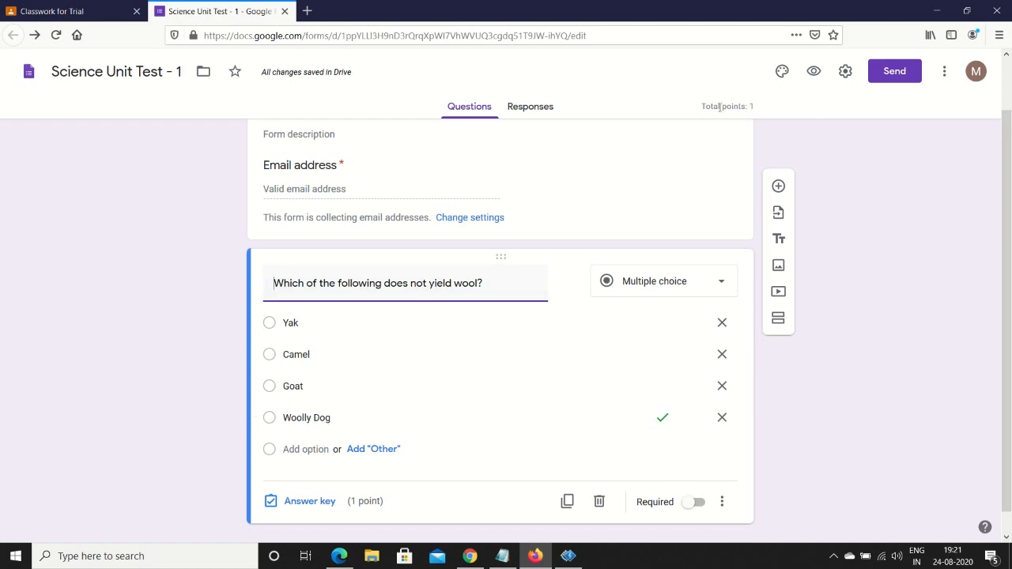
left_click_drag(700, 106, 746, 110)
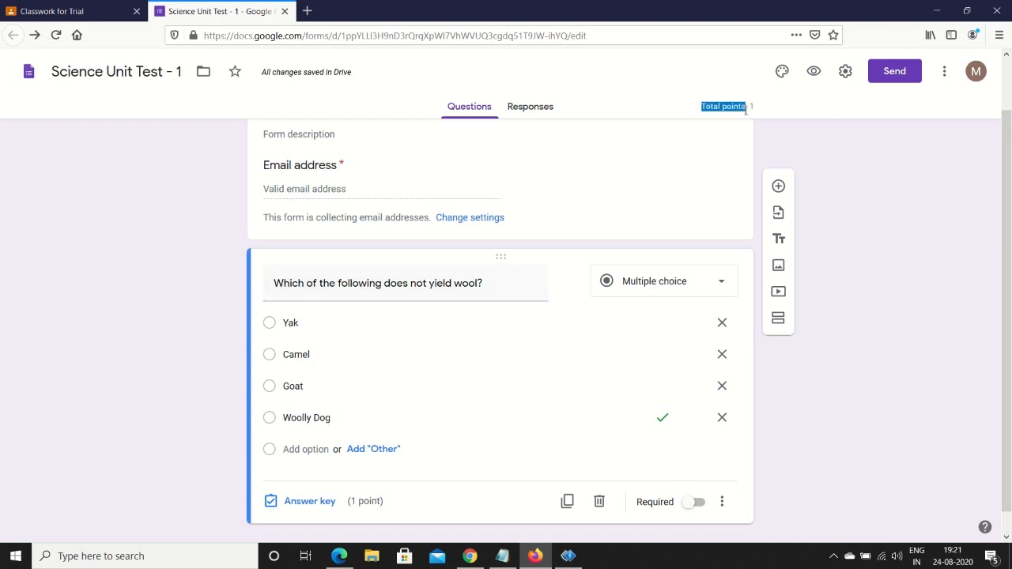
left_click(751, 109)
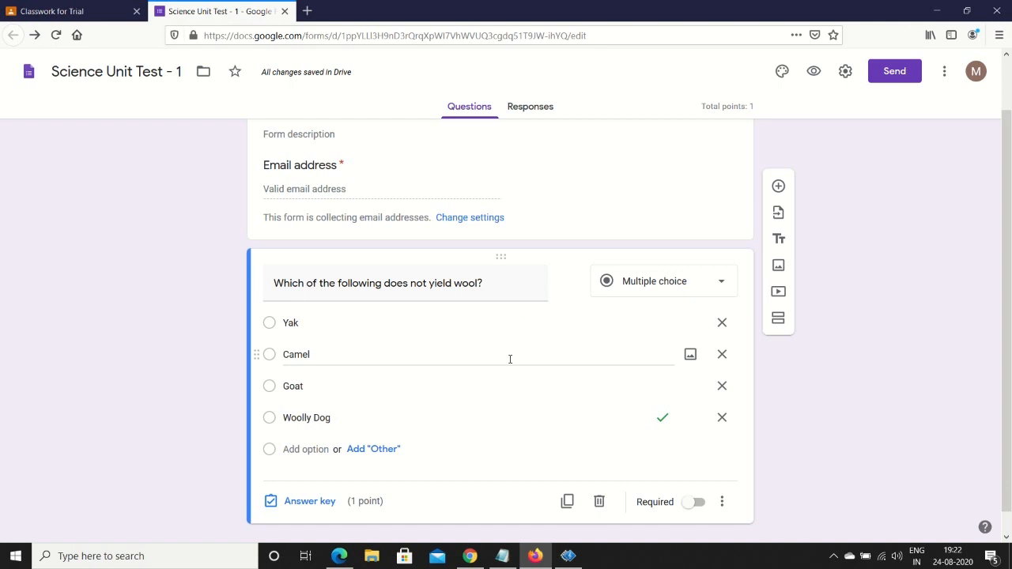
Step: Duplicate the wool question and word the copy "Name two fibres obtained from animals."
scroll(508, 409, "down", 1)
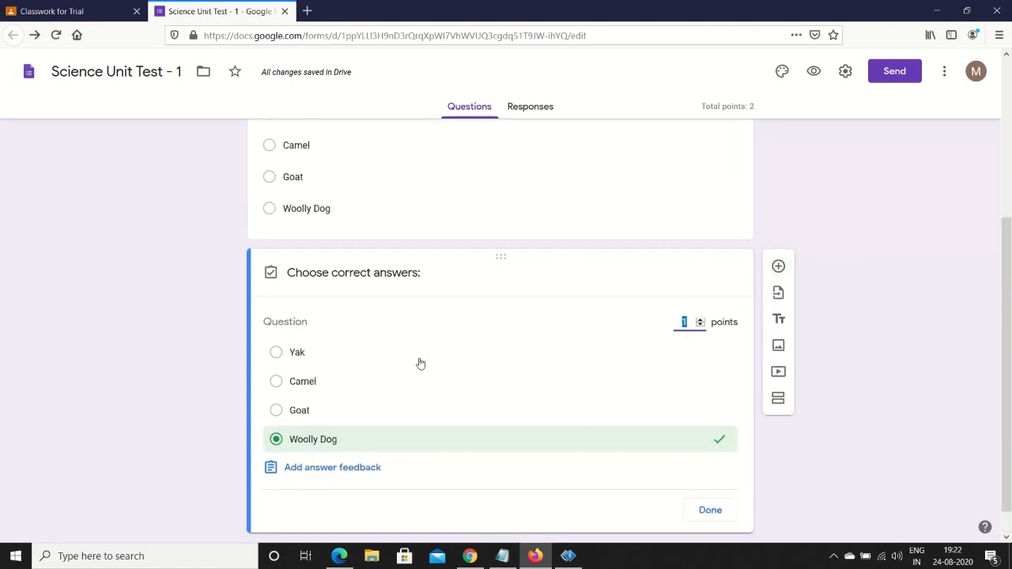
left_click(371, 326)
left_click(711, 510)
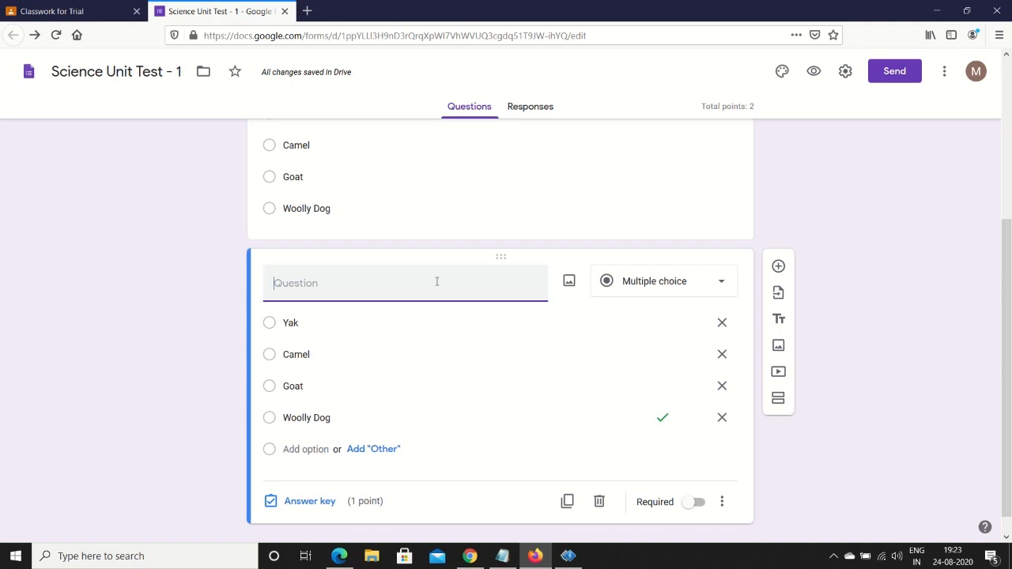
type("Name two ")
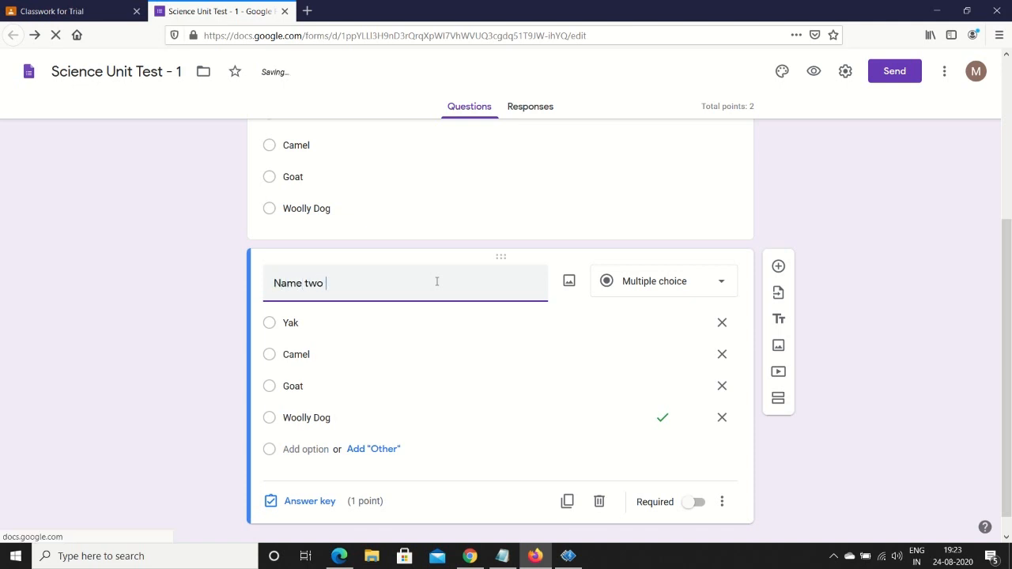
type("fibres")
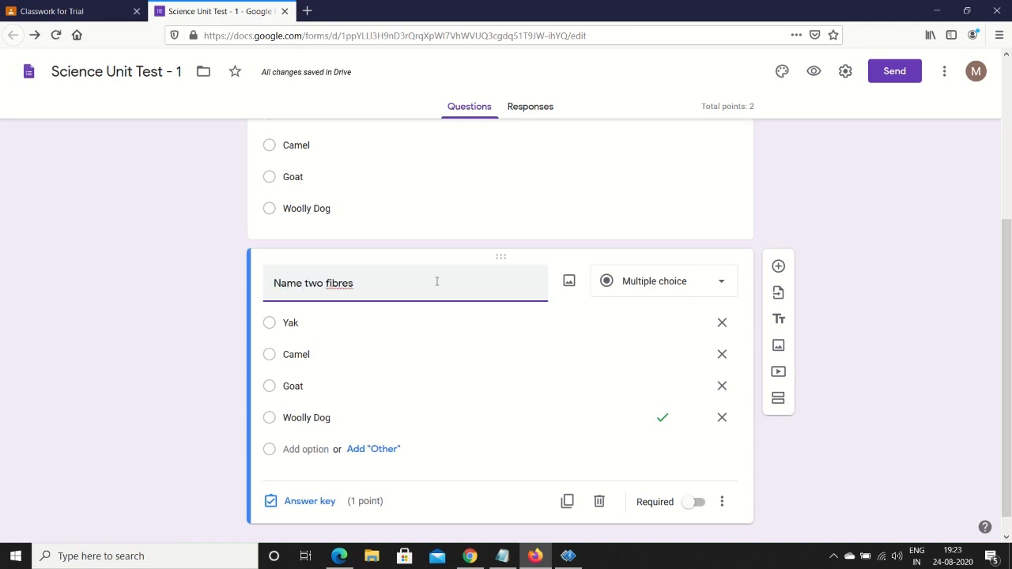
type(" obtained")
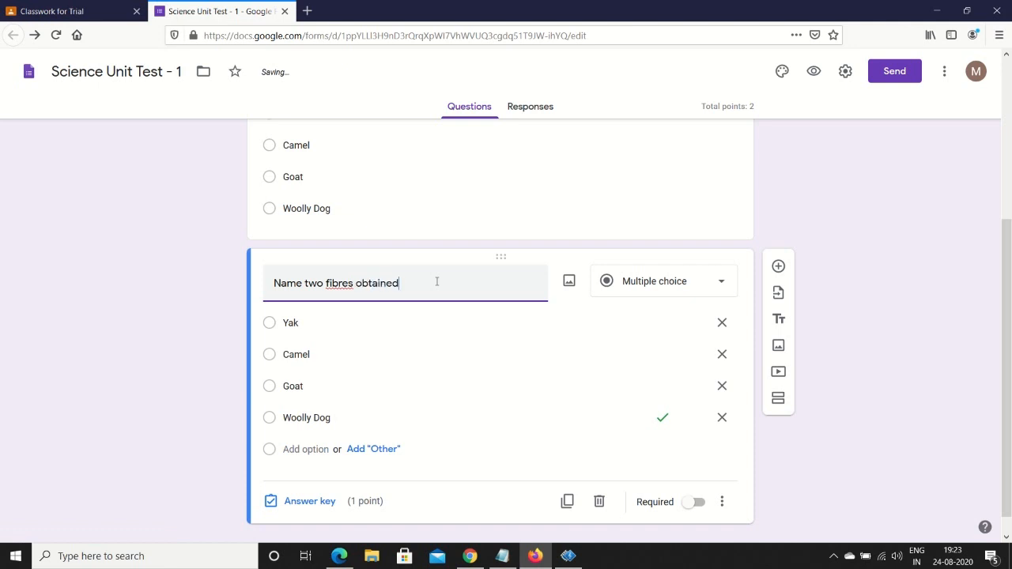
type(" from animals")
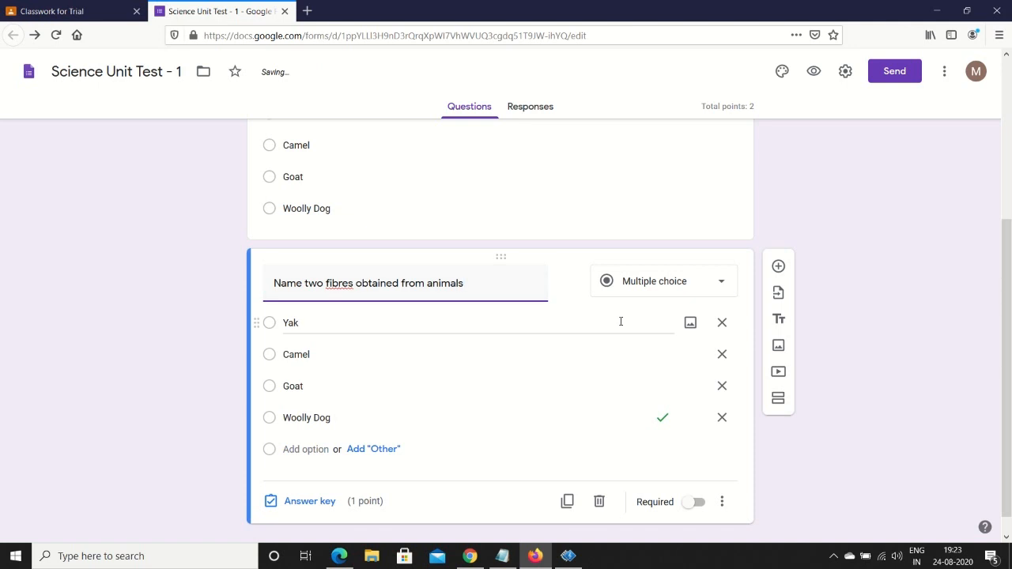
type(".")
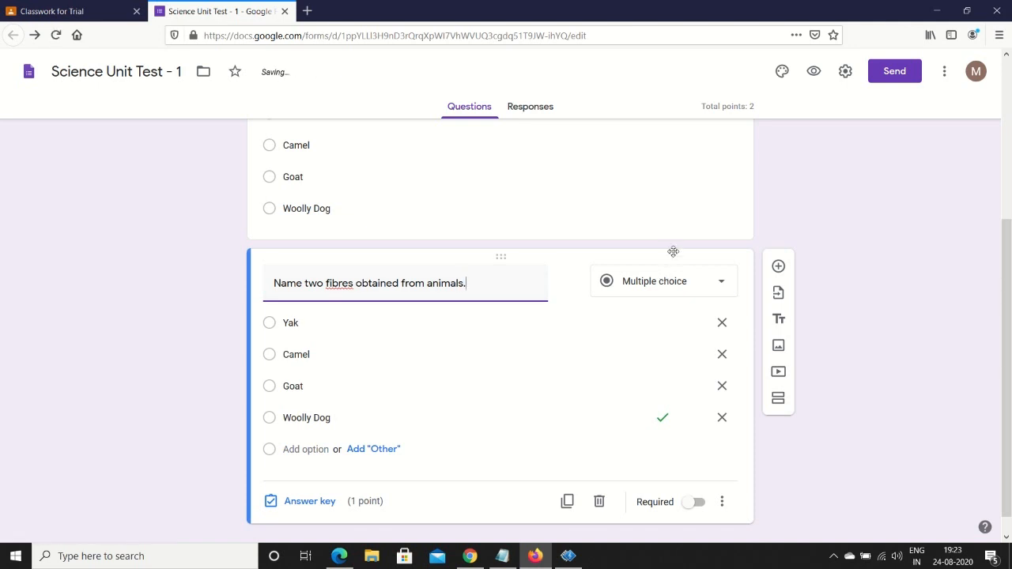
Step: Change the fibres question's type to Short answer and assign it 2 points in its answer key
left_click(719, 285)
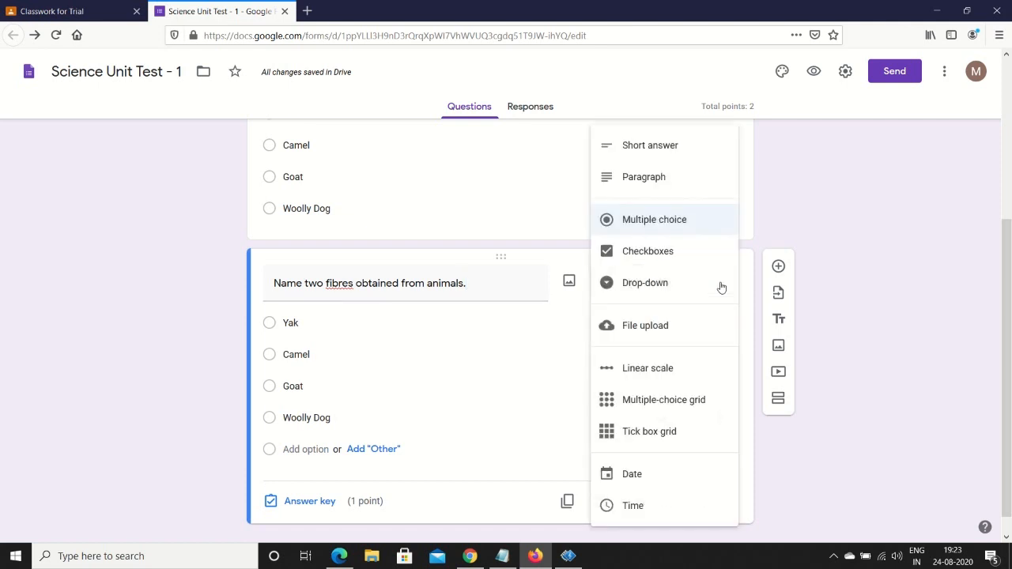
left_click(648, 150)
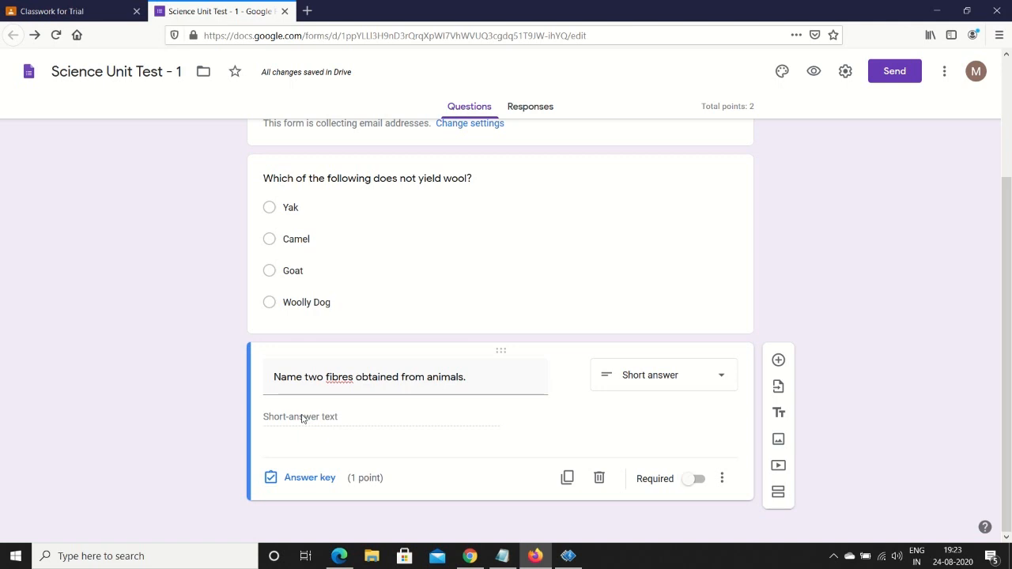
left_click(301, 479)
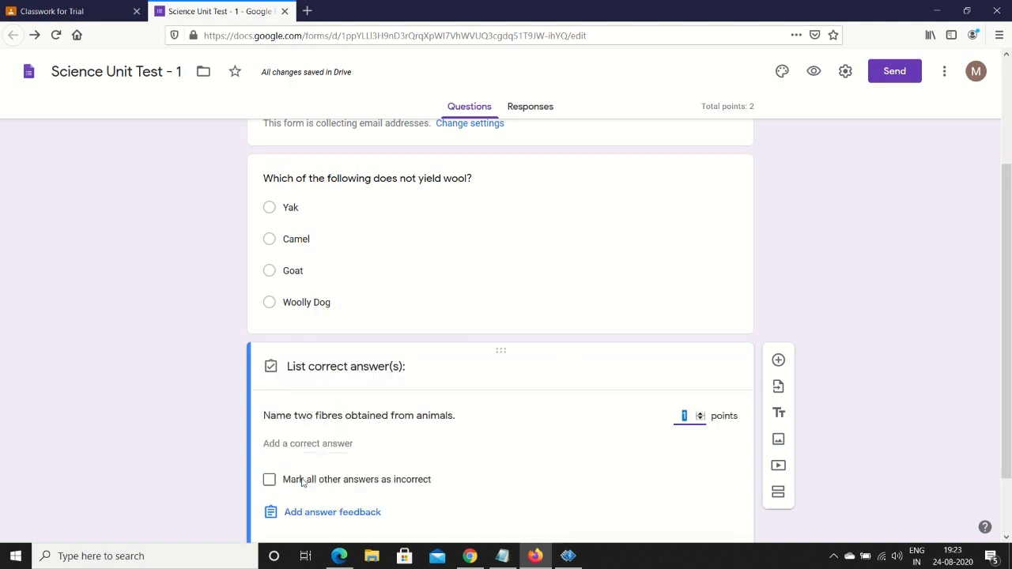
left_click(701, 414)
scroll(300, 443, "down", 1)
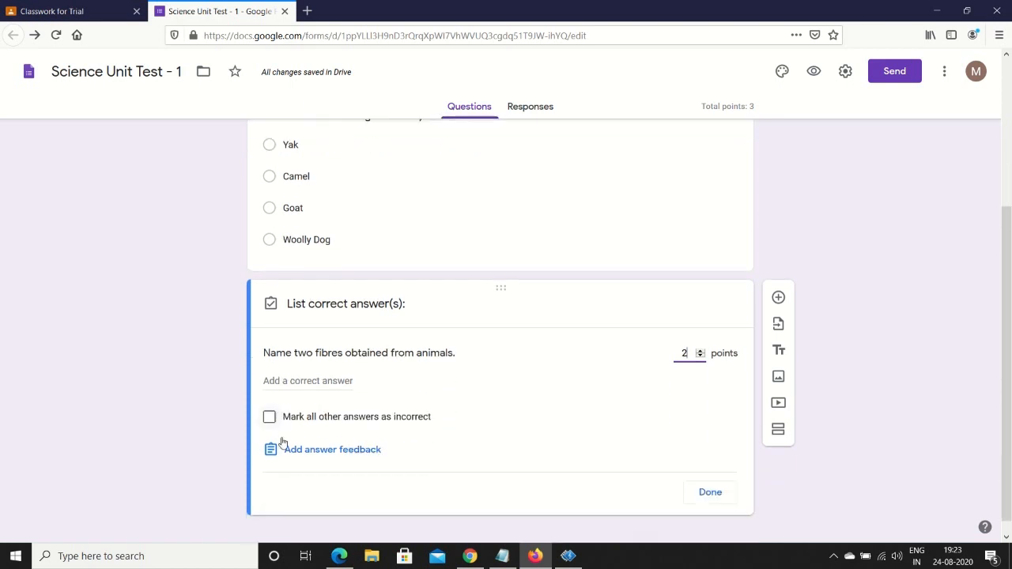
left_click(703, 479)
Step: Review the wool and fibres questions and check the quiz's total points
scroll(636, 432, "up", 2)
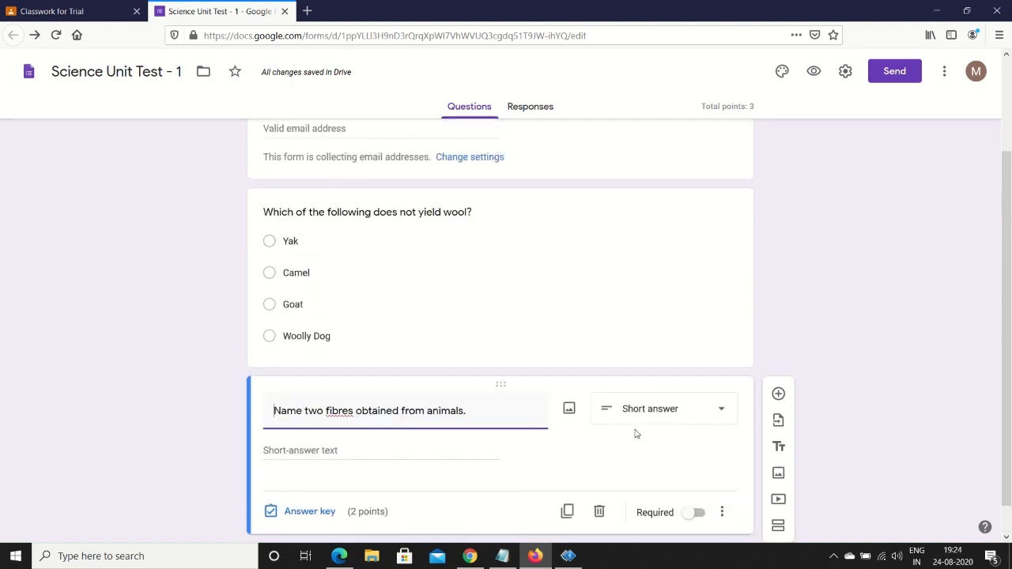
scroll(635, 430, "down", 2)
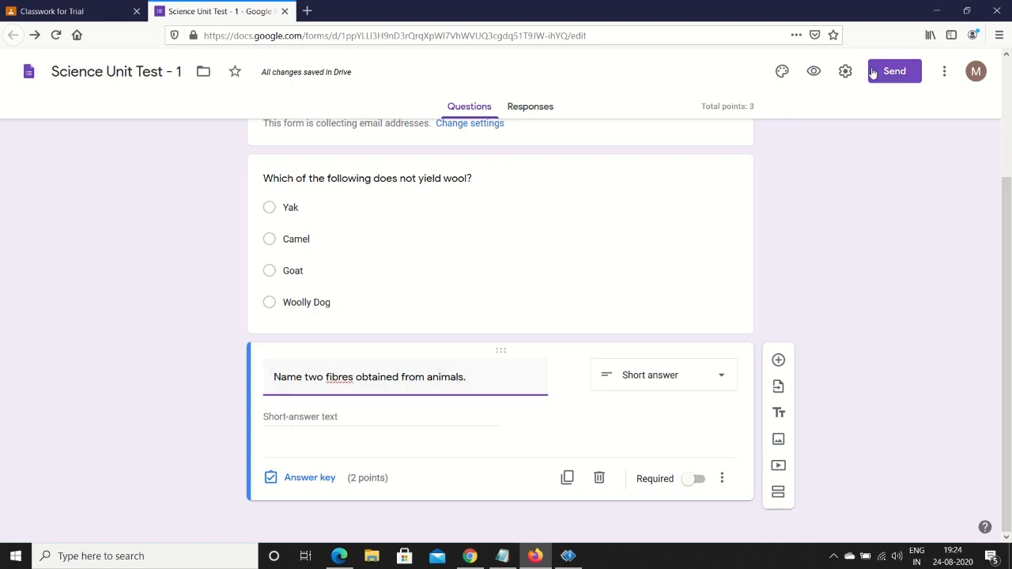
left_click_drag(703, 108, 754, 108)
left_click(755, 108)
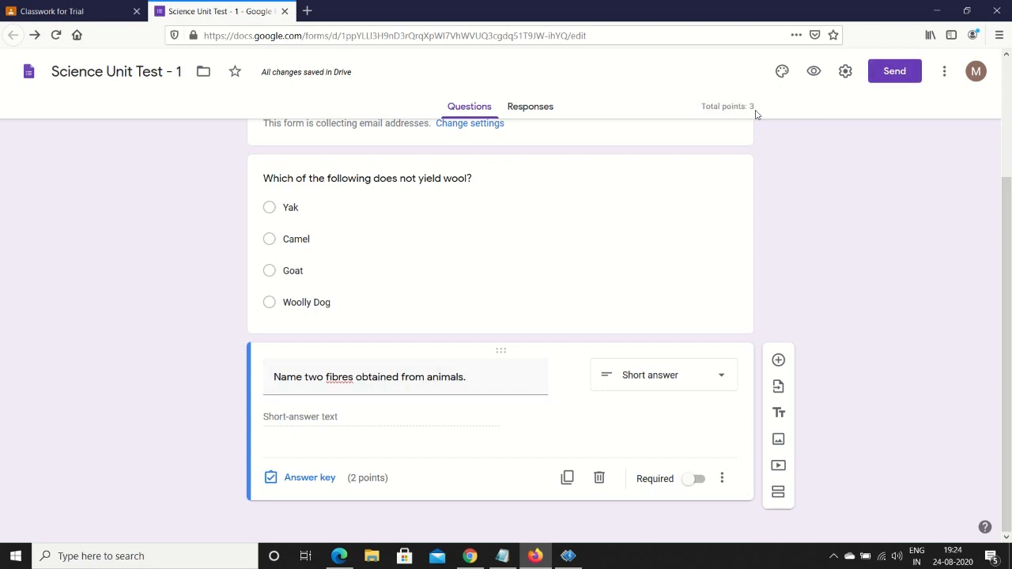
triple_click(755, 108)
left_click(751, 107)
Step: Add a third question worded "Describe briefly how silk is produced."
left_click(779, 363)
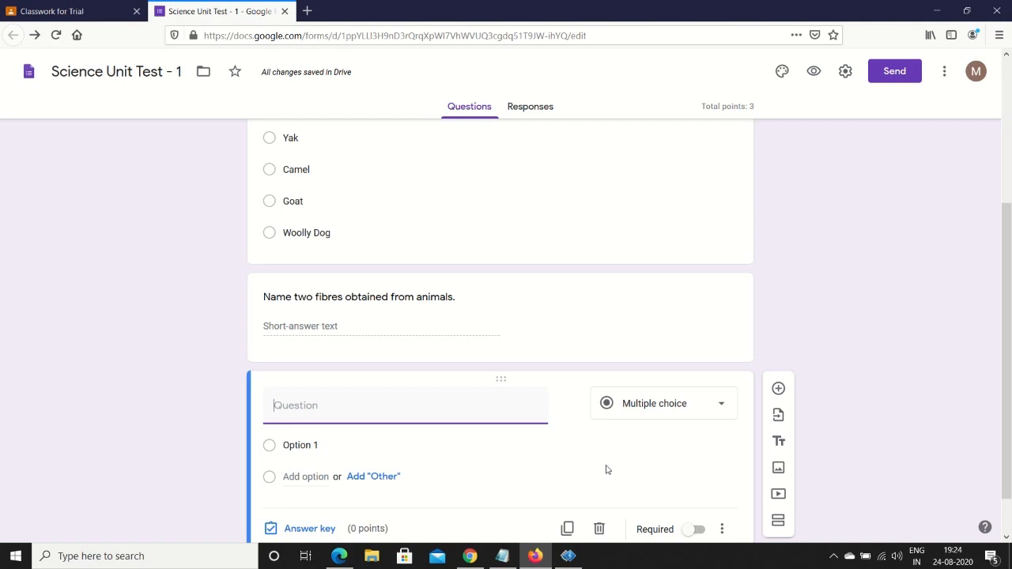
type("Descri")
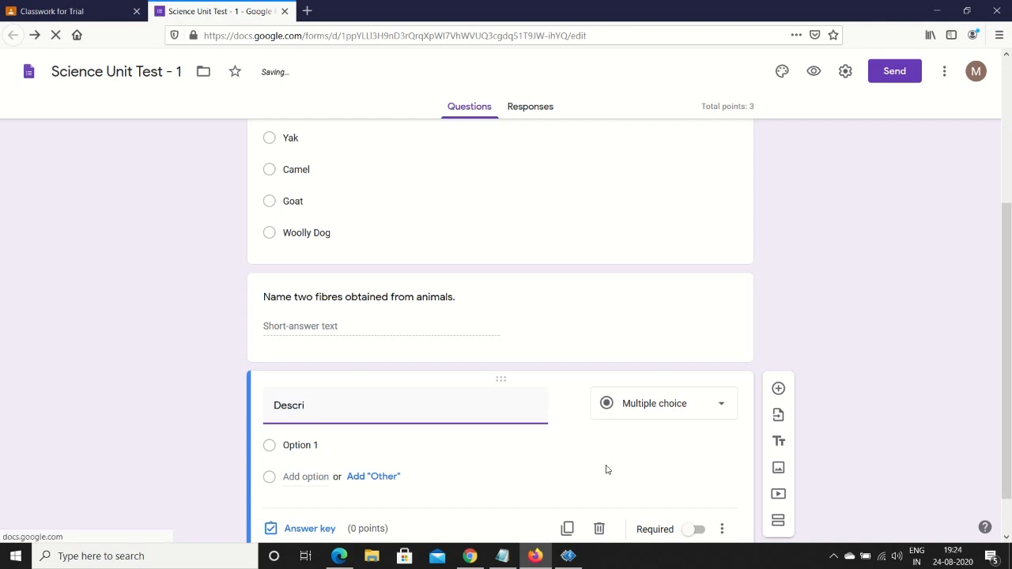
type("be brie")
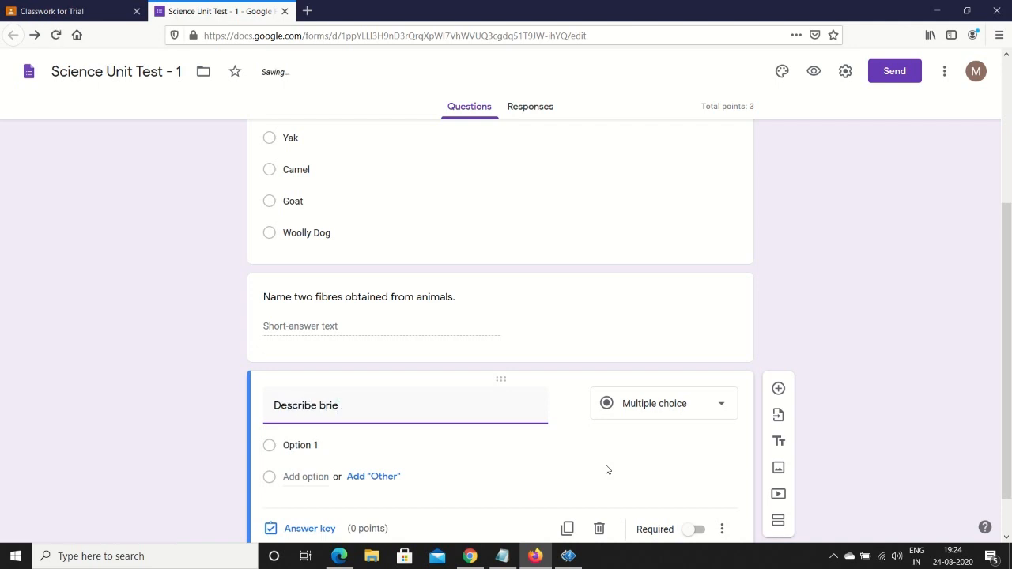
type("fly how s")
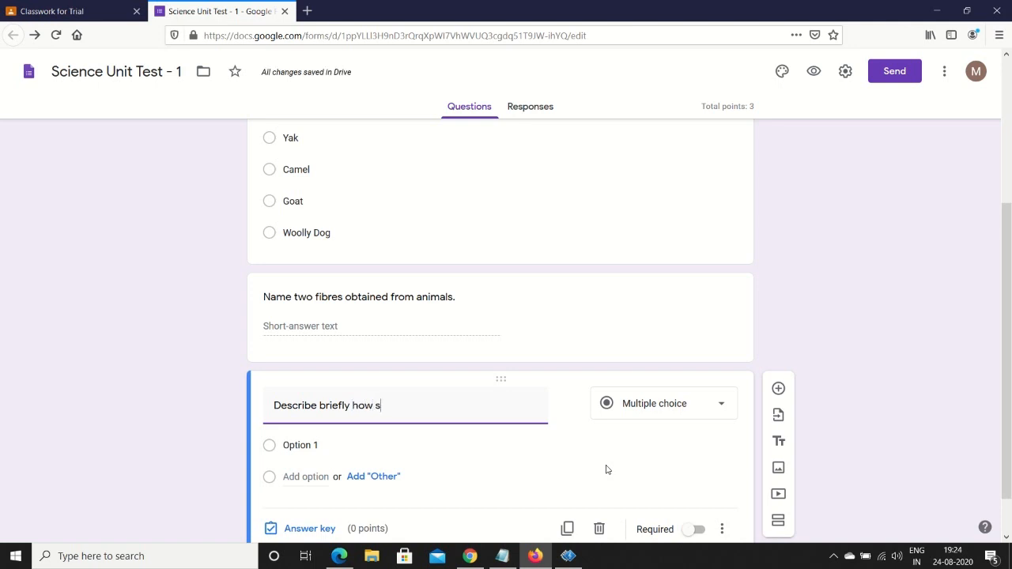
type("ilk is pr")
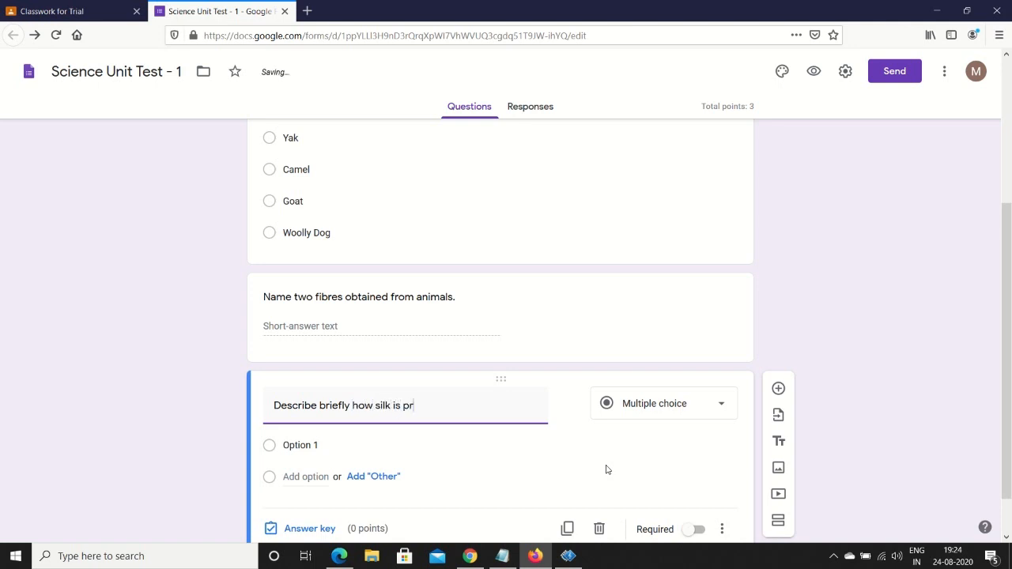
type("oduced.")
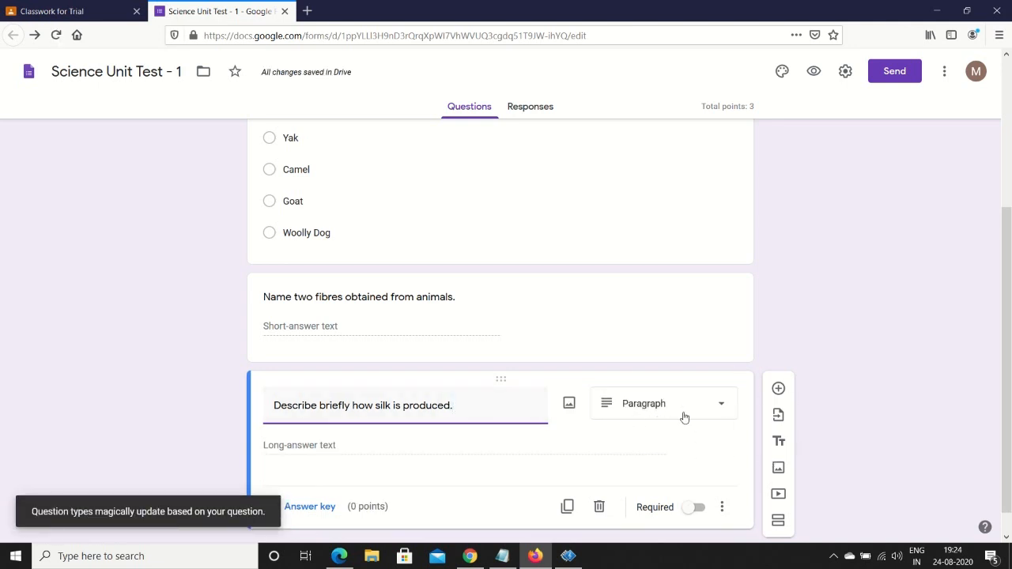
Step: Set the silk question's type to File upload and agree to let respondents upload files to Drive
left_click(640, 409)
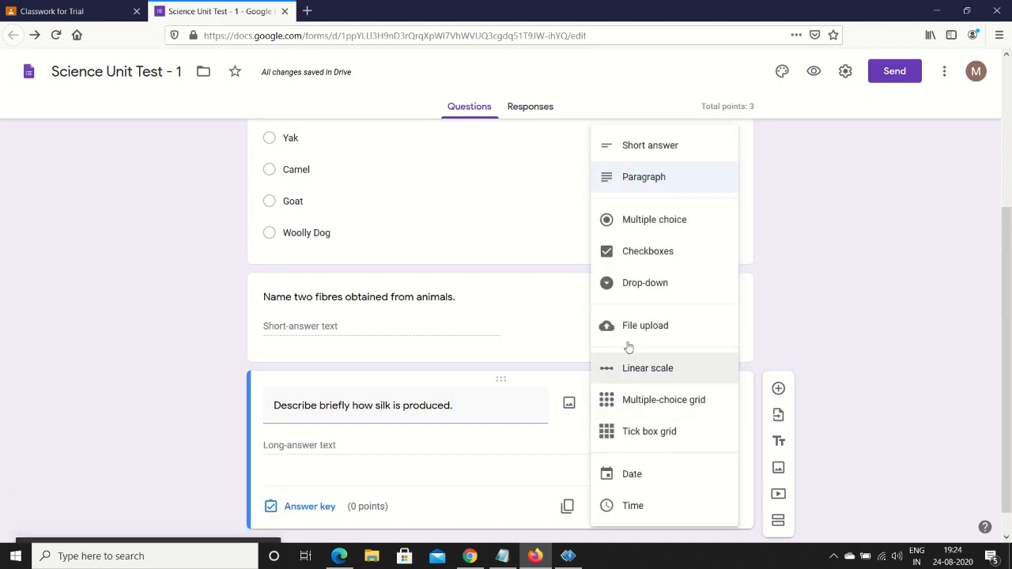
left_click(637, 182)
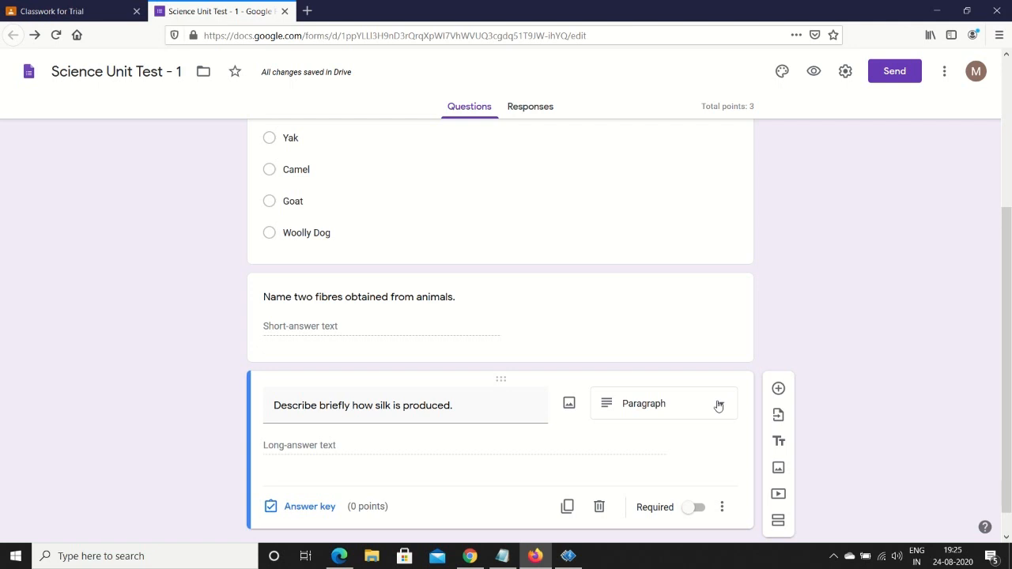
left_click(724, 407)
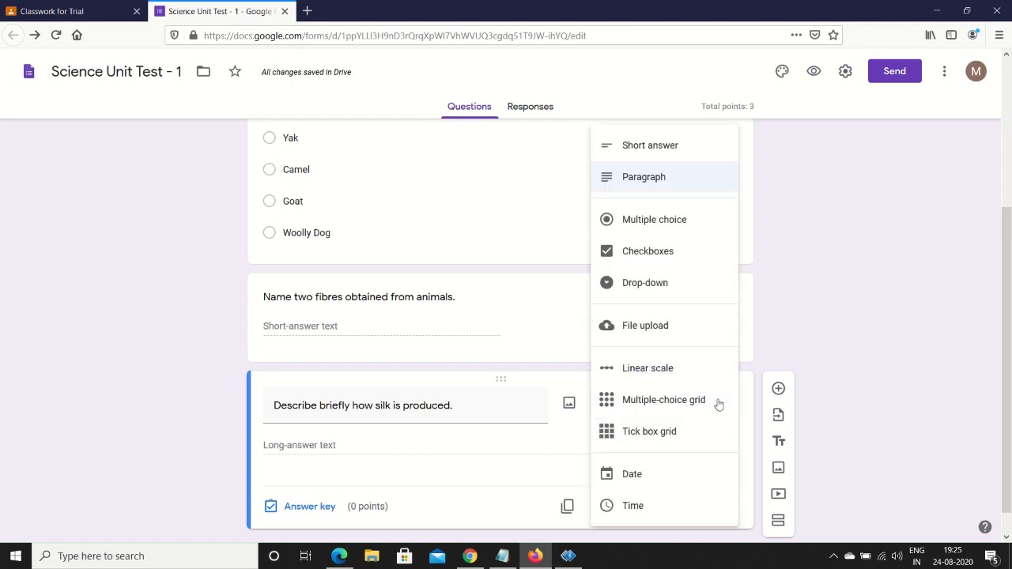
left_click(646, 331)
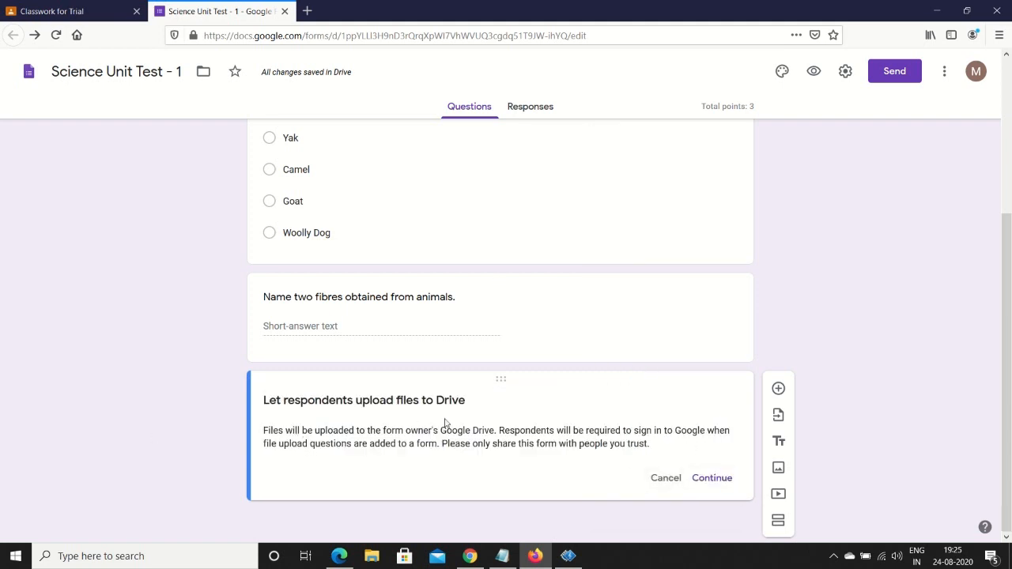
left_click(711, 479)
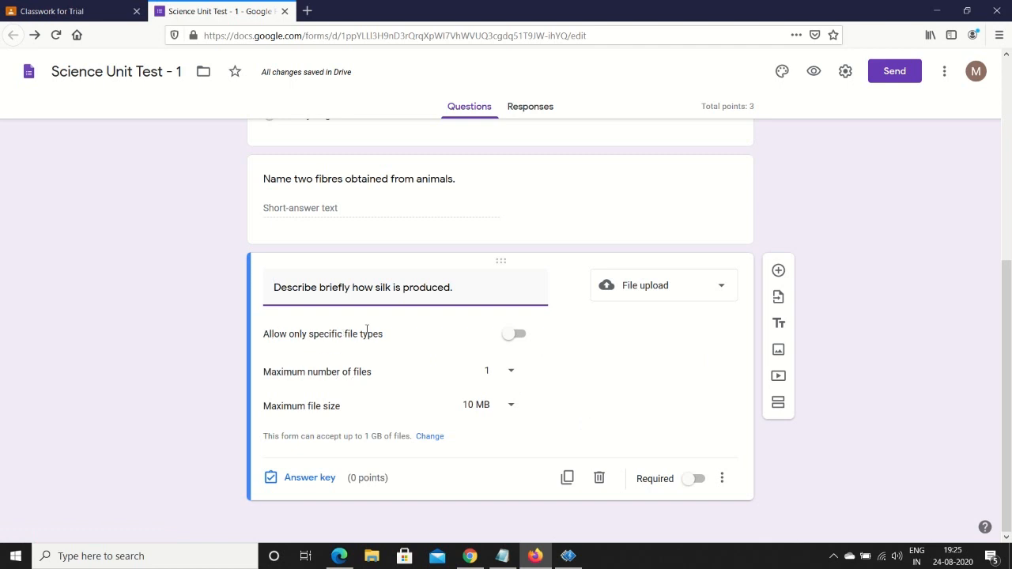
Step: Leave the silk question's uploads unrestricted by file type and keep the maximum number of files at 1
left_click(517, 337)
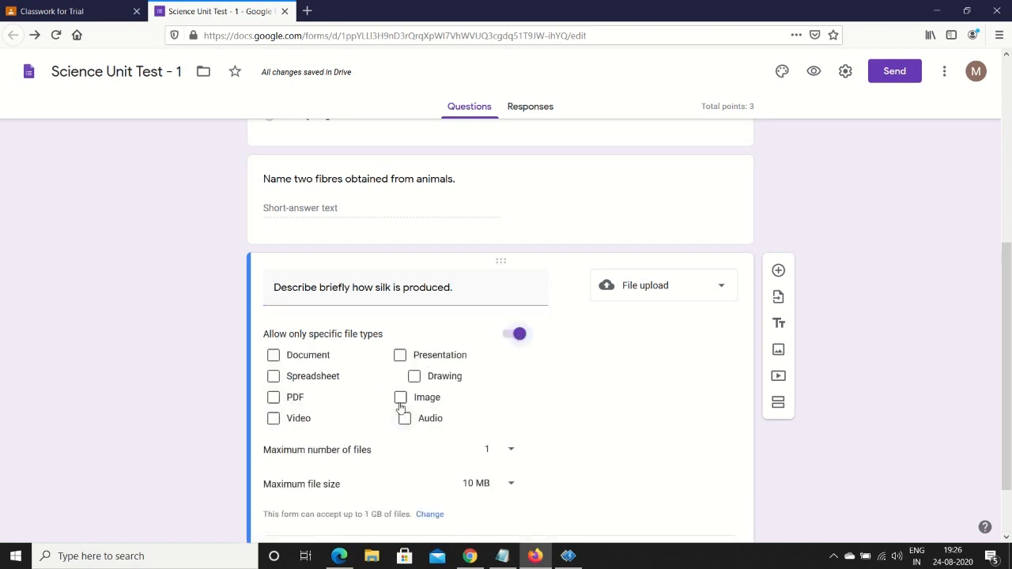
left_click(510, 334)
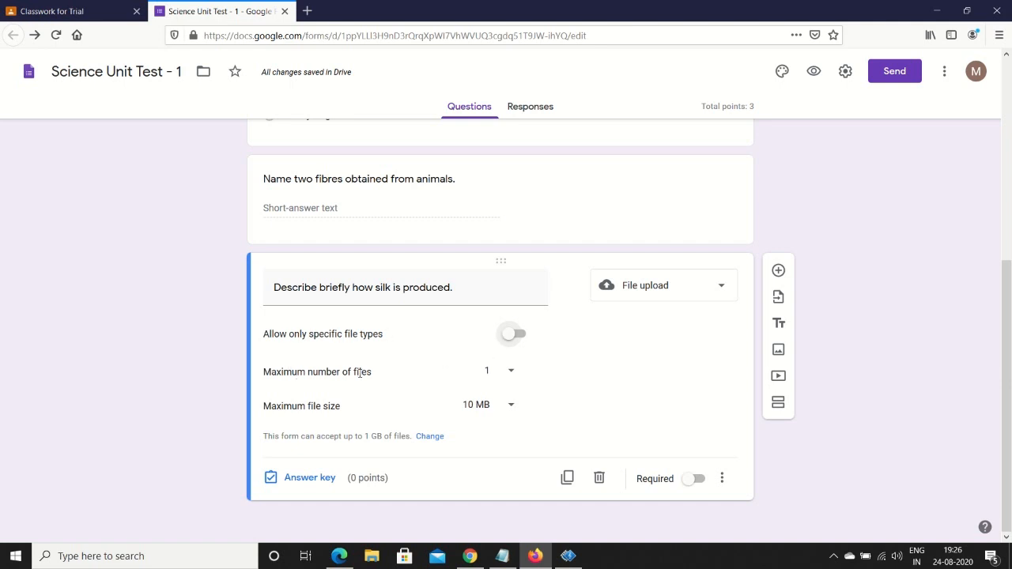
left_click(508, 375)
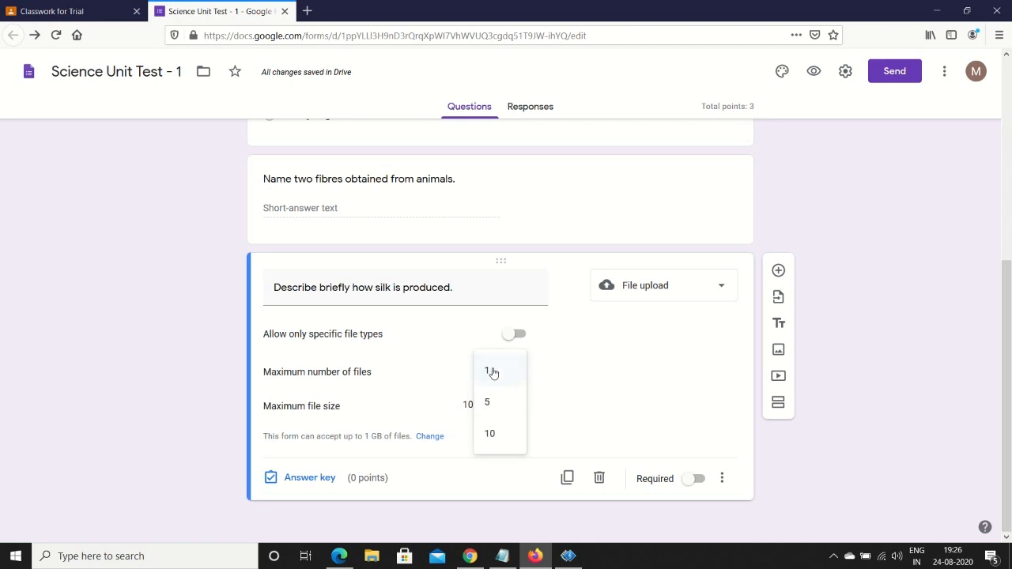
left_click(492, 373)
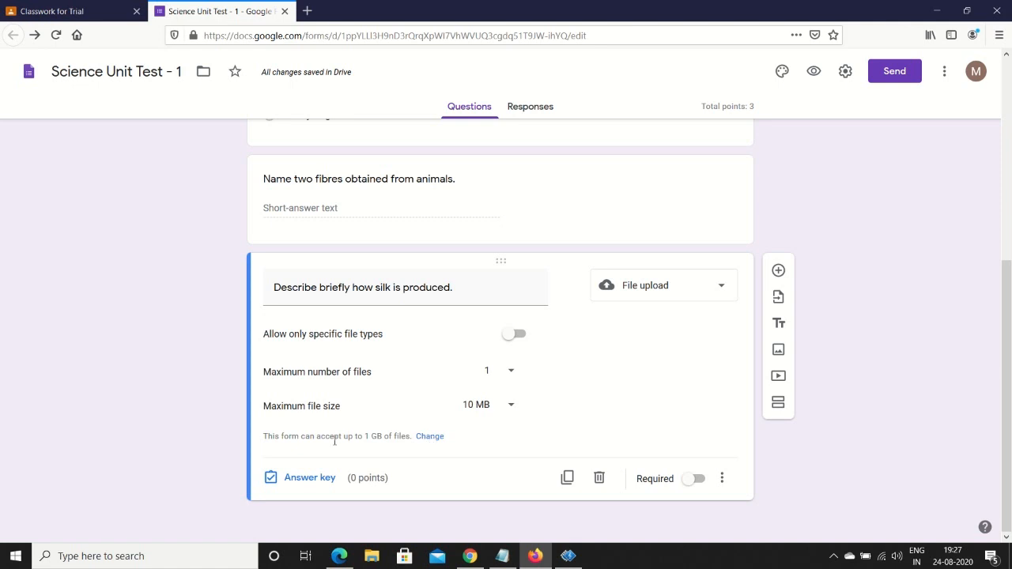
Step: Keep the maximum size of all files uploaded to the form at 1 GB and save the settings
left_click(427, 440)
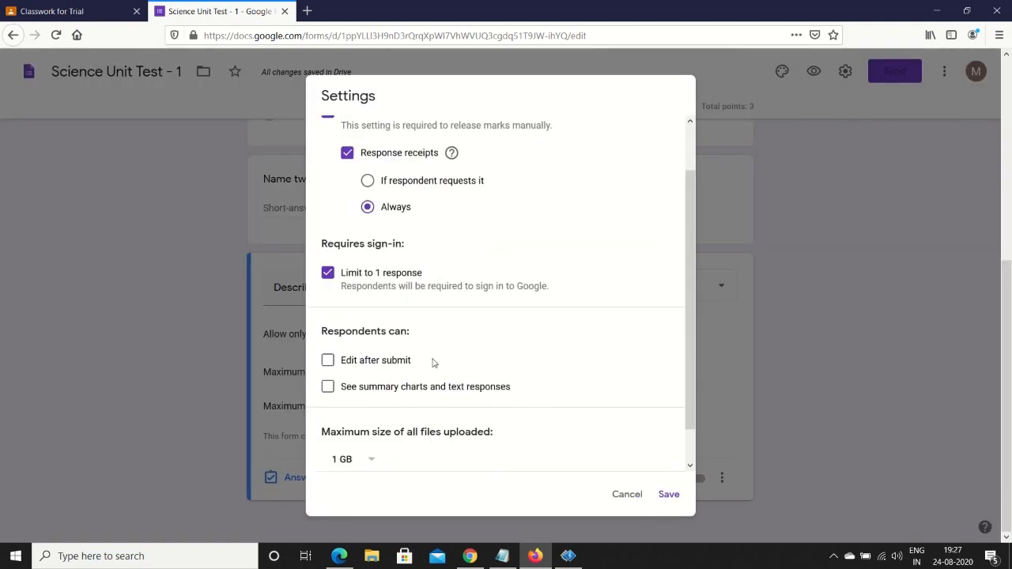
scroll(435, 358, "down", 1)
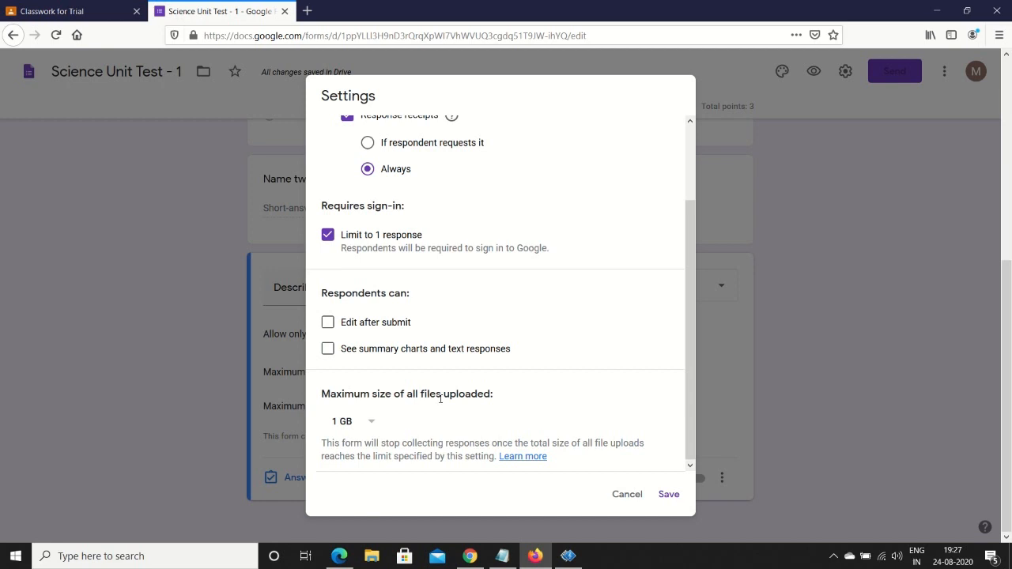
left_click(369, 422)
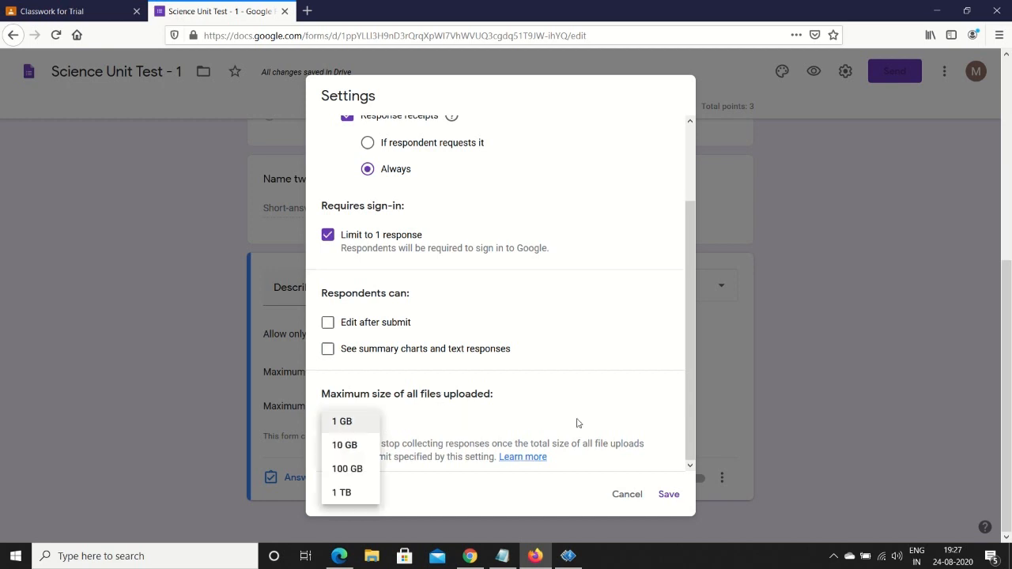
left_click(348, 425)
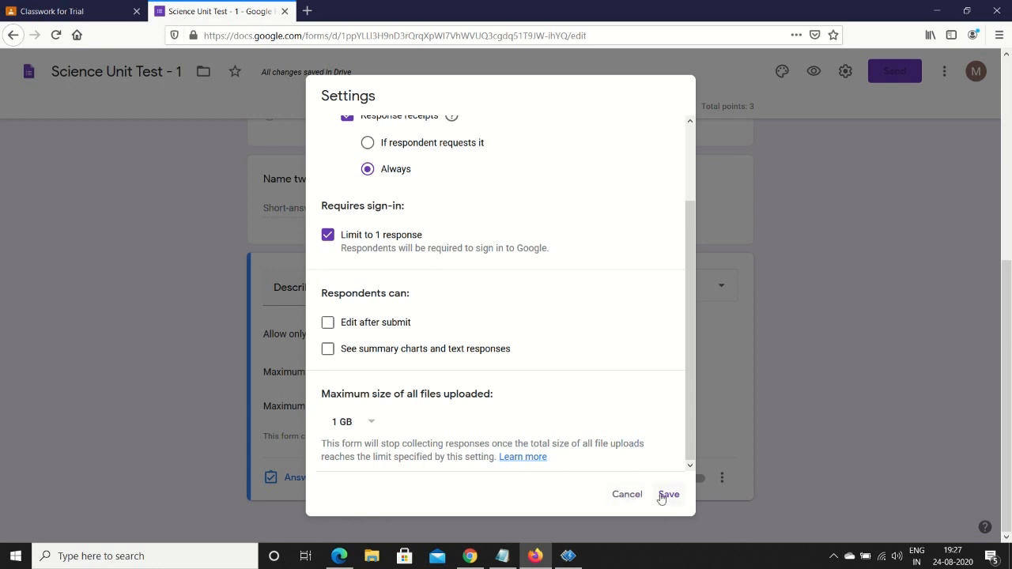
left_click(668, 495)
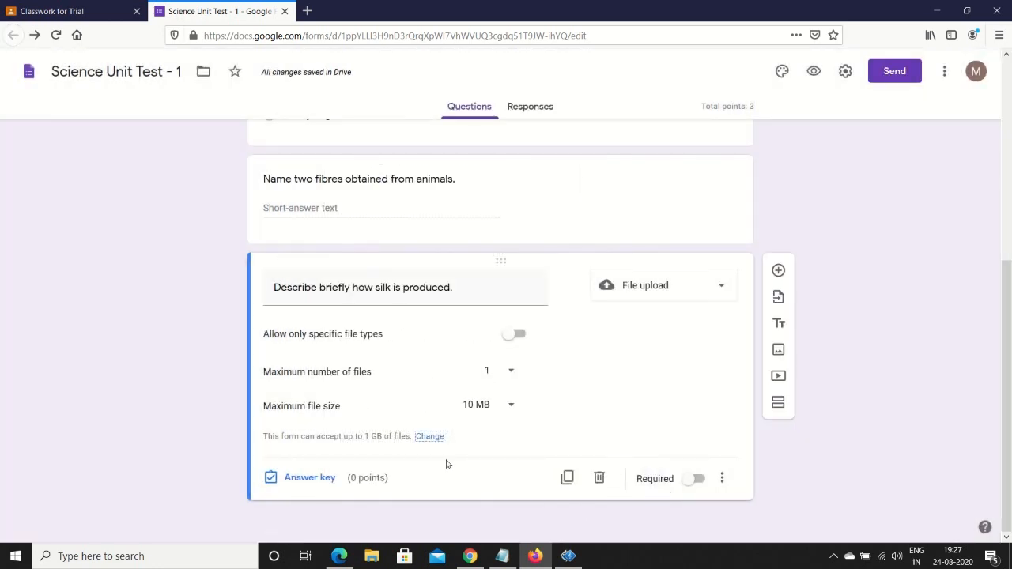
Step: Assign 5 points to the silk question in its answer key and finish editing its points
left_click(300, 478)
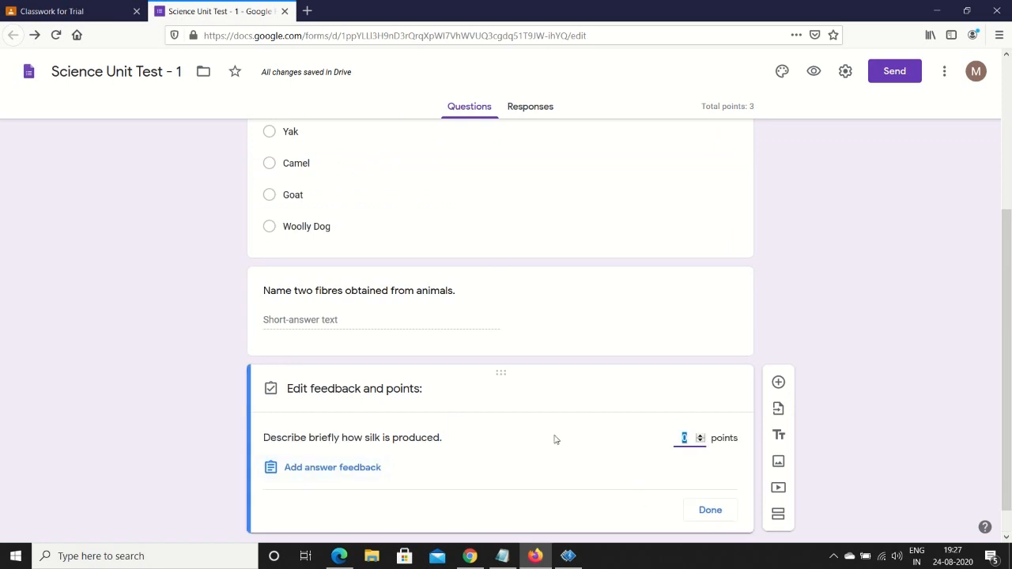
scroll(637, 475, "down", 1)
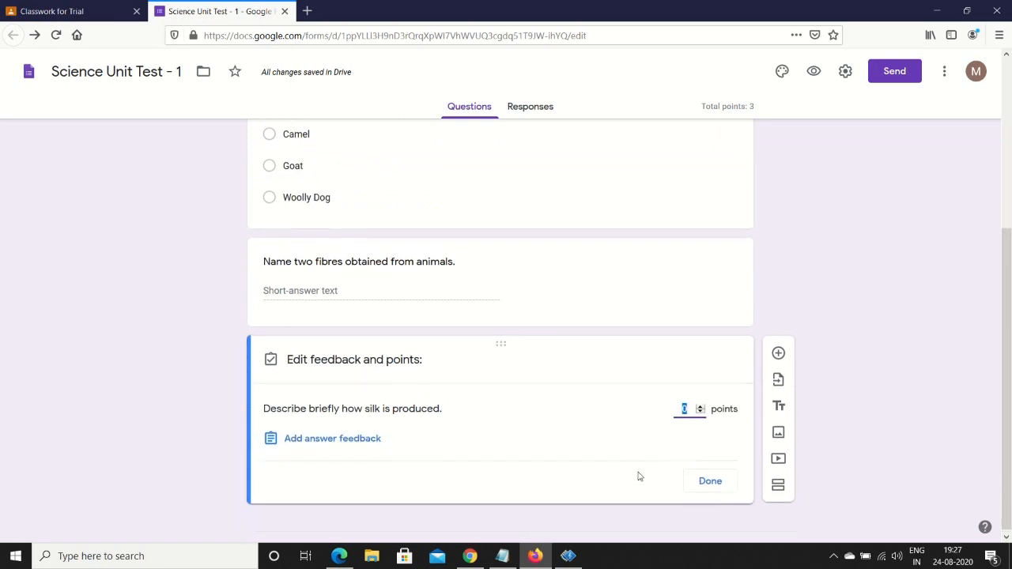
left_click(699, 403)
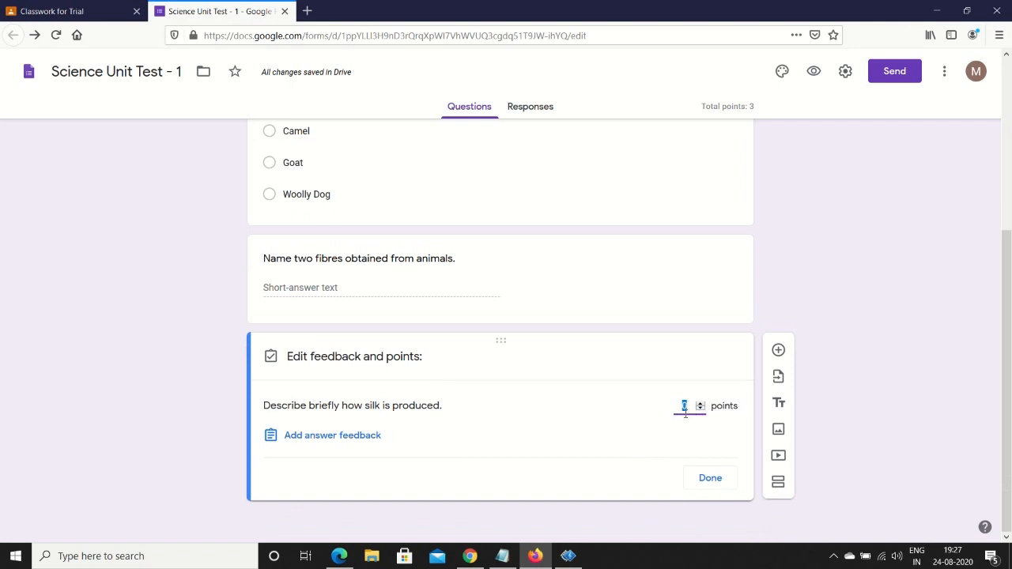
type("5")
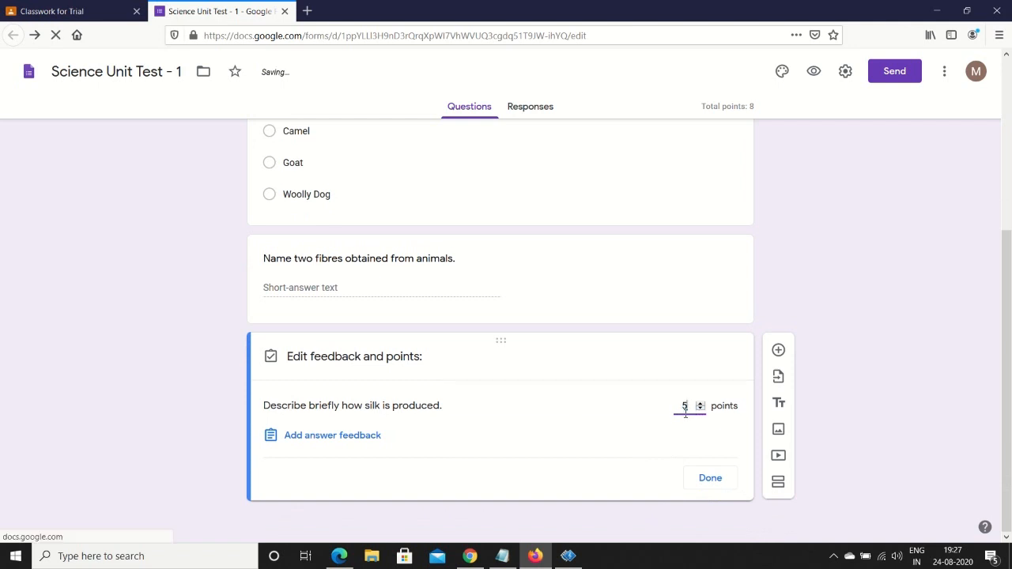
left_click(710, 479)
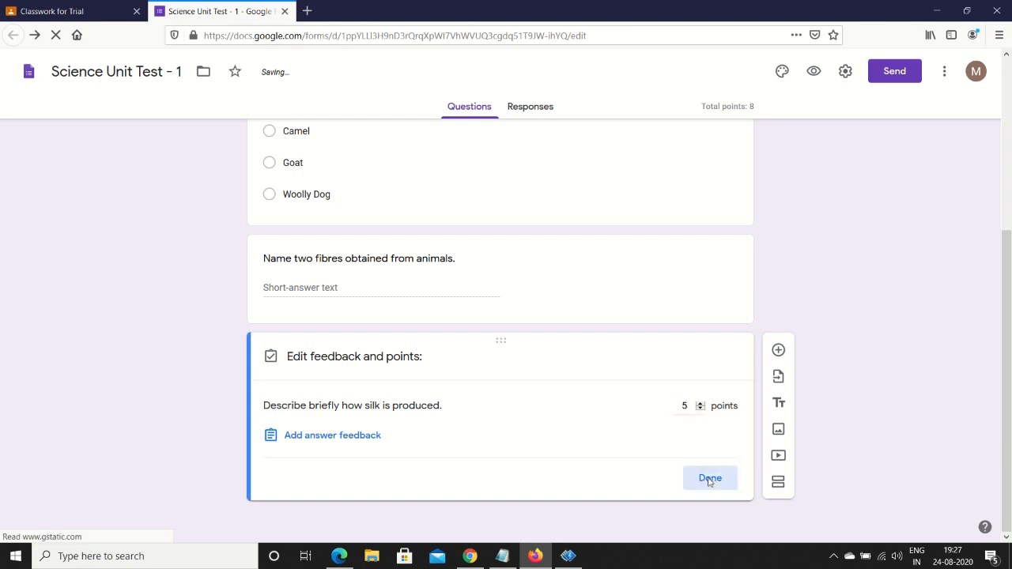
Step: Review all questions of the quiz form from the title to the silk question, including the fibres question's Required option
scroll(707, 481, "up", 3)
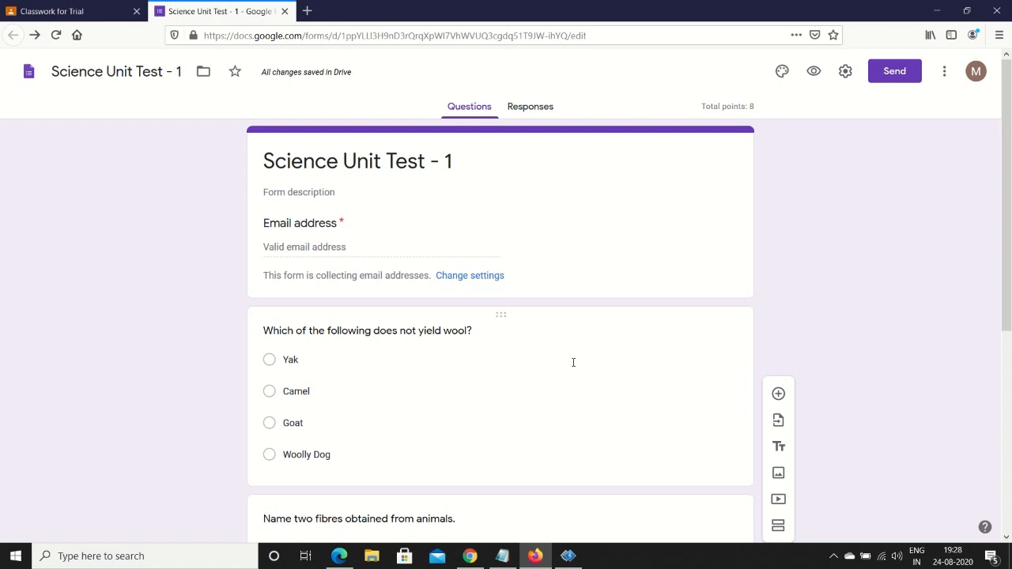
scroll(574, 363, "down", 5)
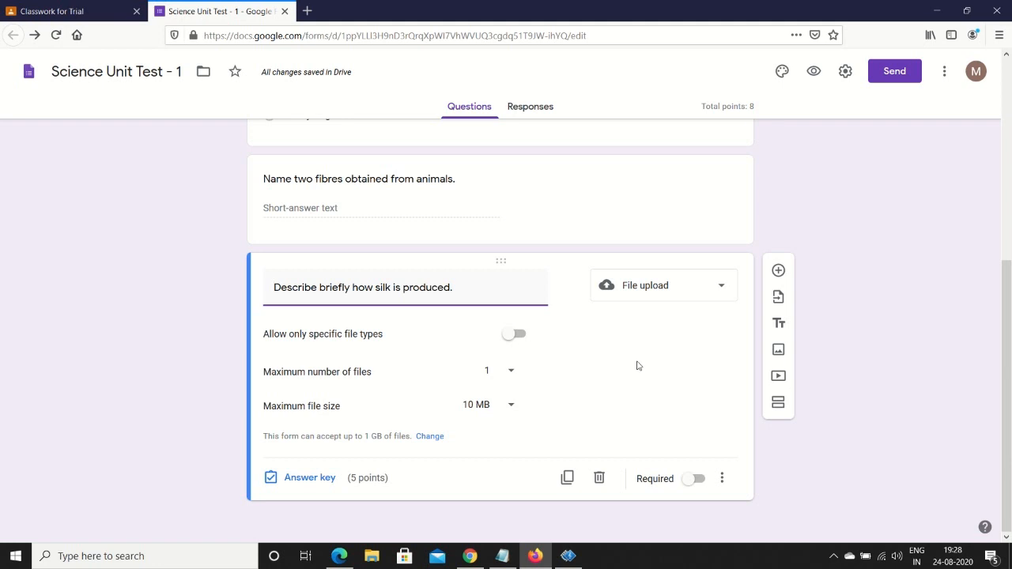
scroll(600, 349, "up", 5)
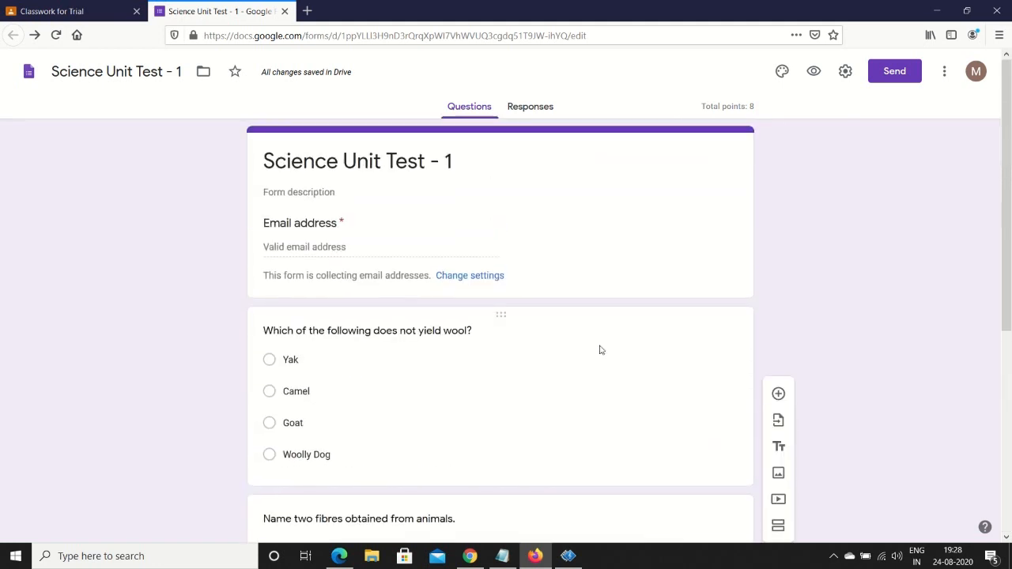
scroll(600, 351, "down", 5)
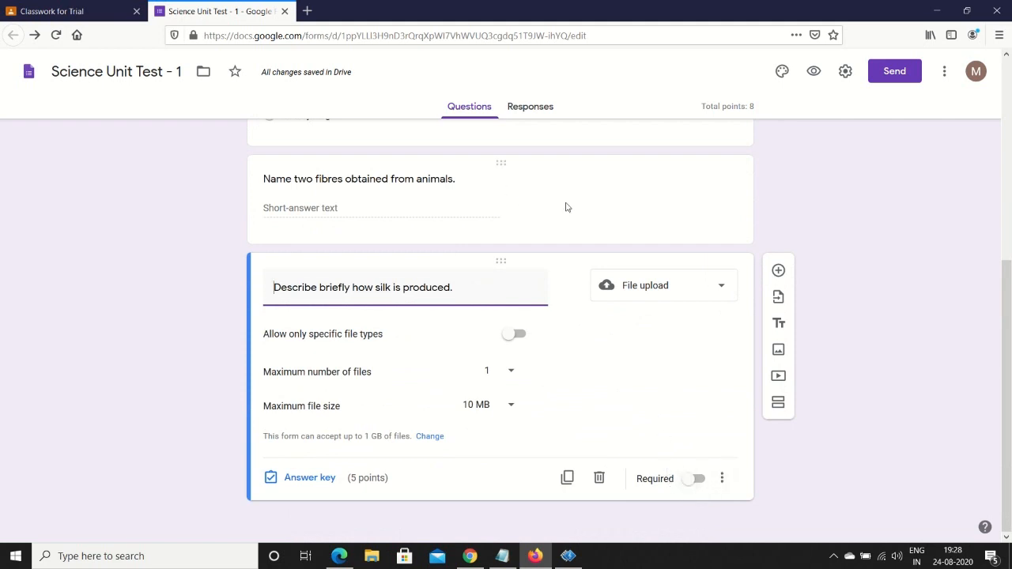
left_click(602, 195)
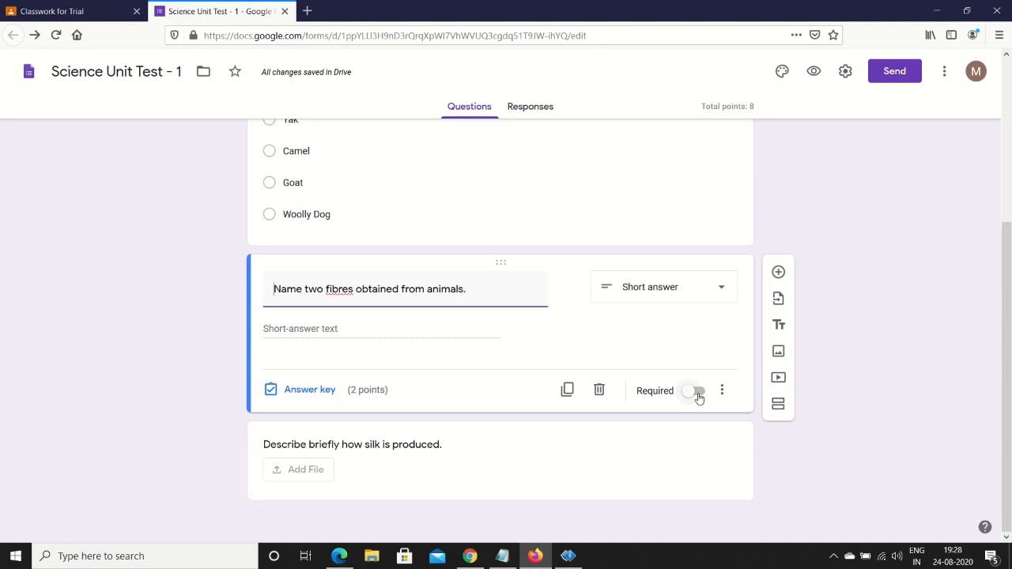
scroll(699, 398, "up", 3)
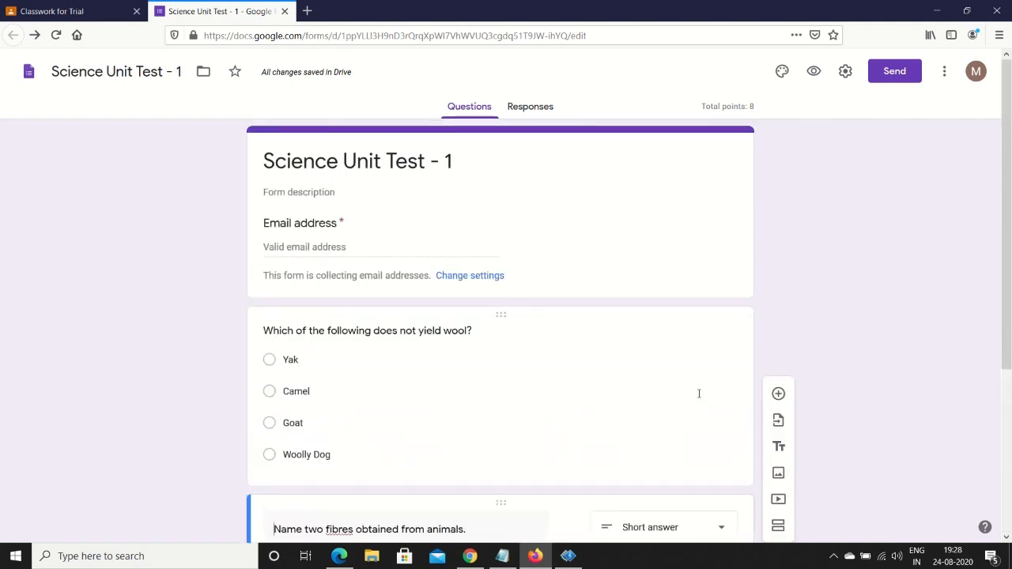
scroll(699, 397, "down", 2)
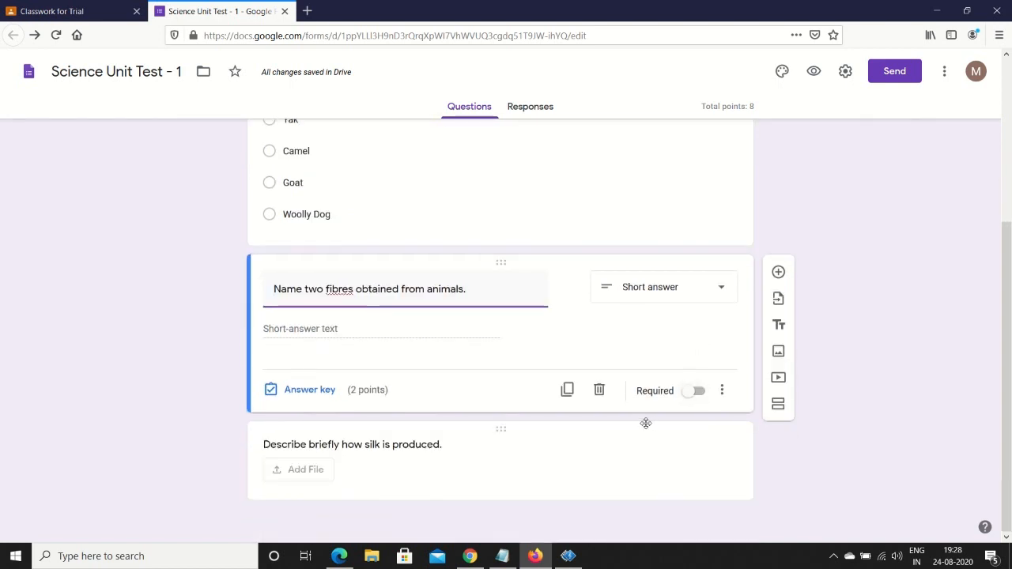
scroll(538, 395, "up", 3)
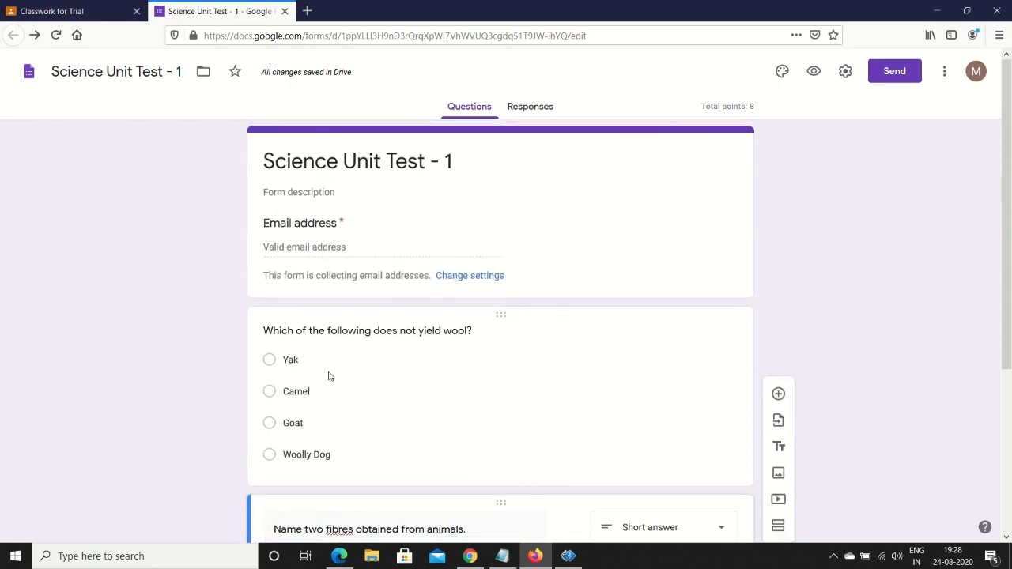
scroll(407, 447, "down", 3)
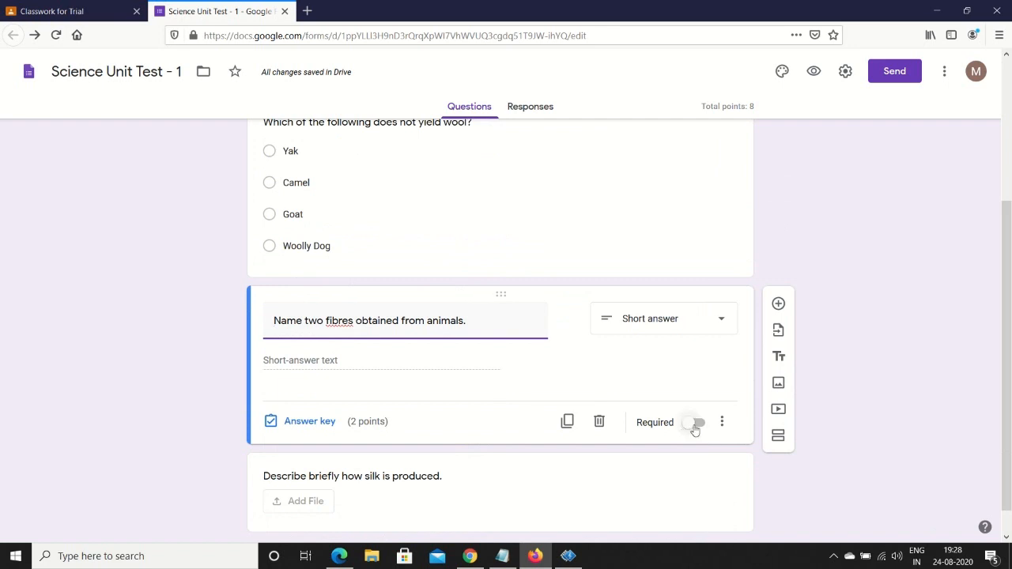
scroll(692, 431, "up", 3)
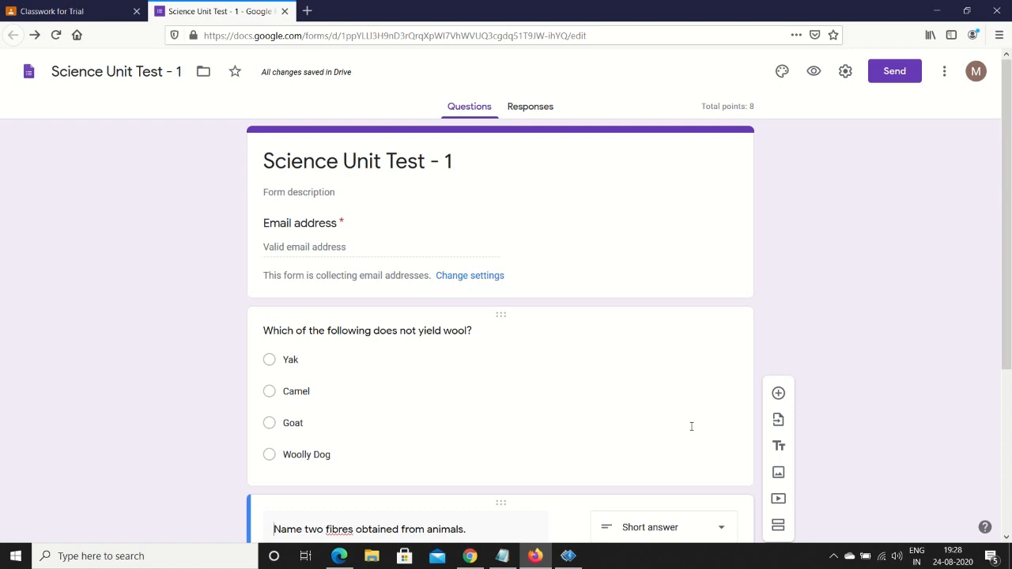
left_click(49, 11)
scroll(582, 259, "down", 3)
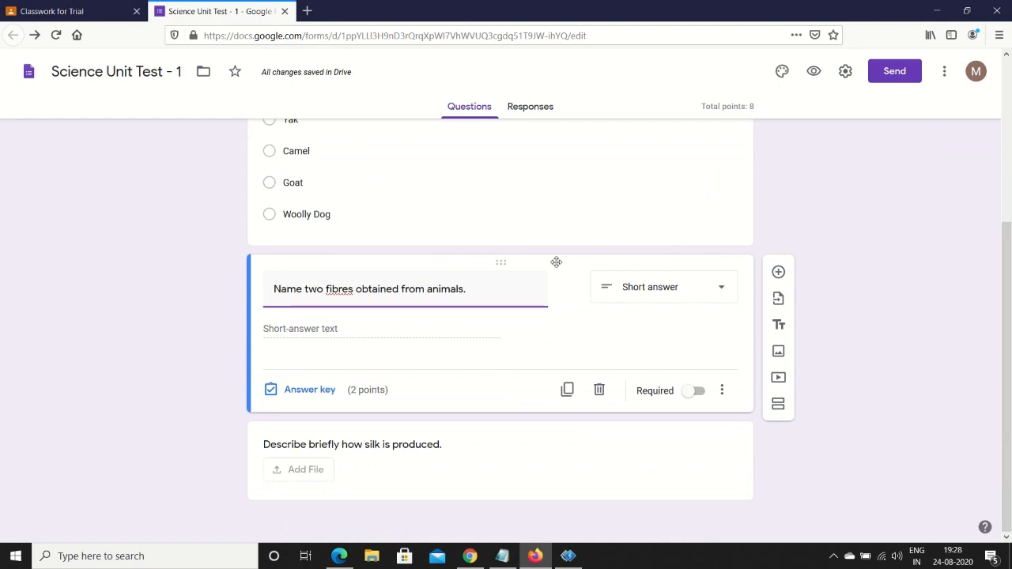
scroll(556, 261, "up", 3)
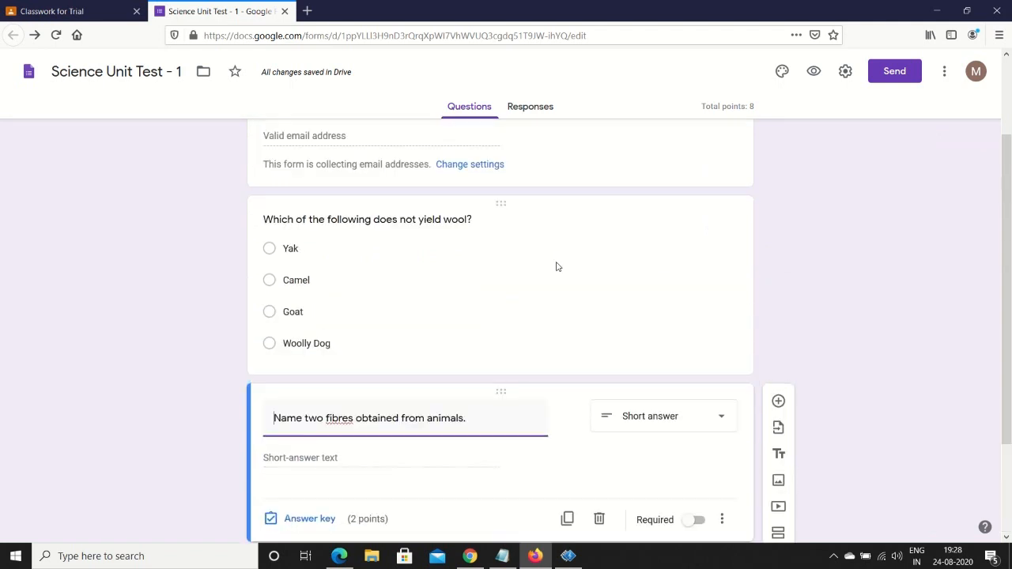
Step: Copy the form's shareable link as a shortened URL and close the send dialog
left_click(896, 72)
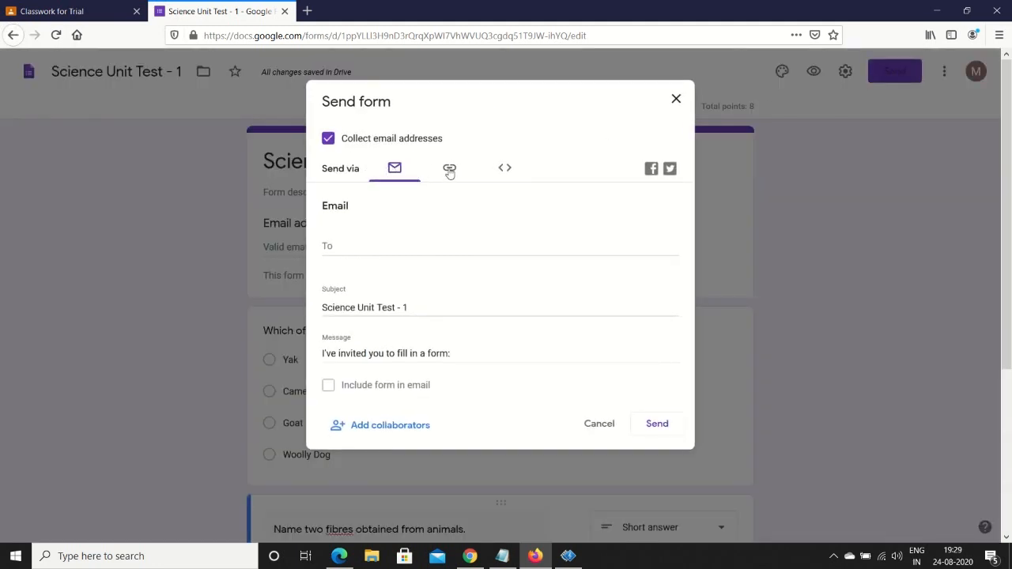
left_click(449, 171)
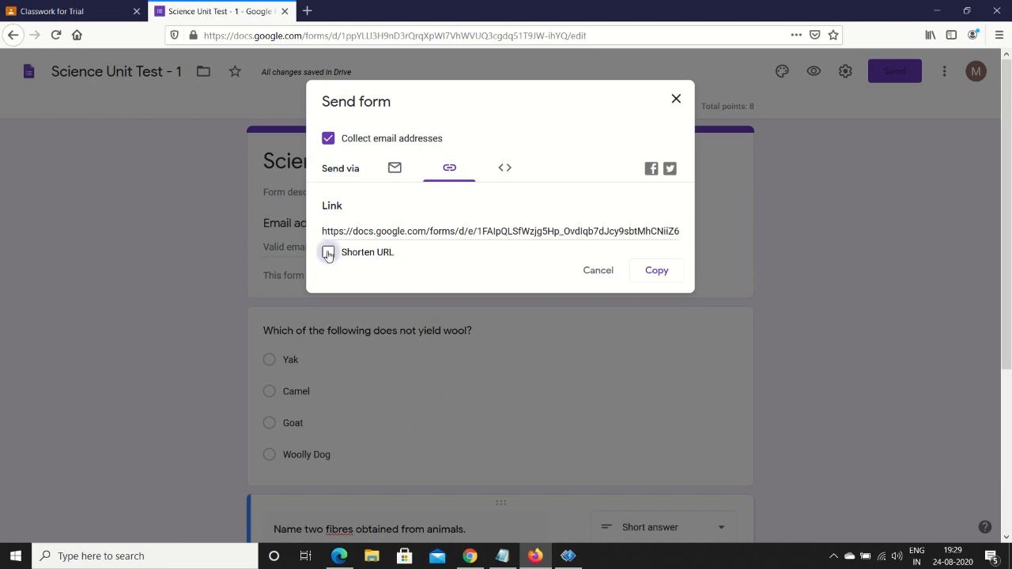
left_click(328, 253)
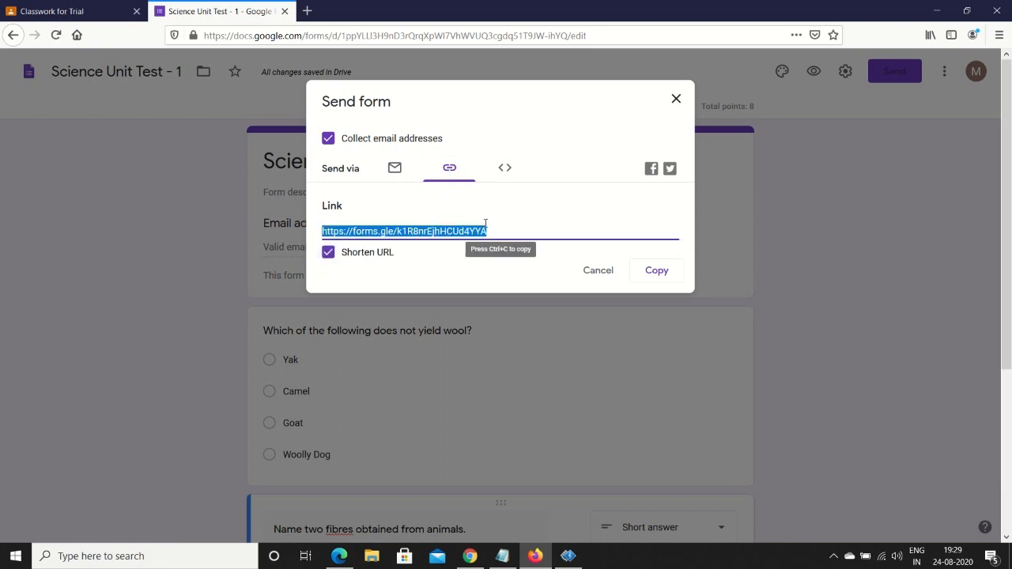
left_click(657, 272)
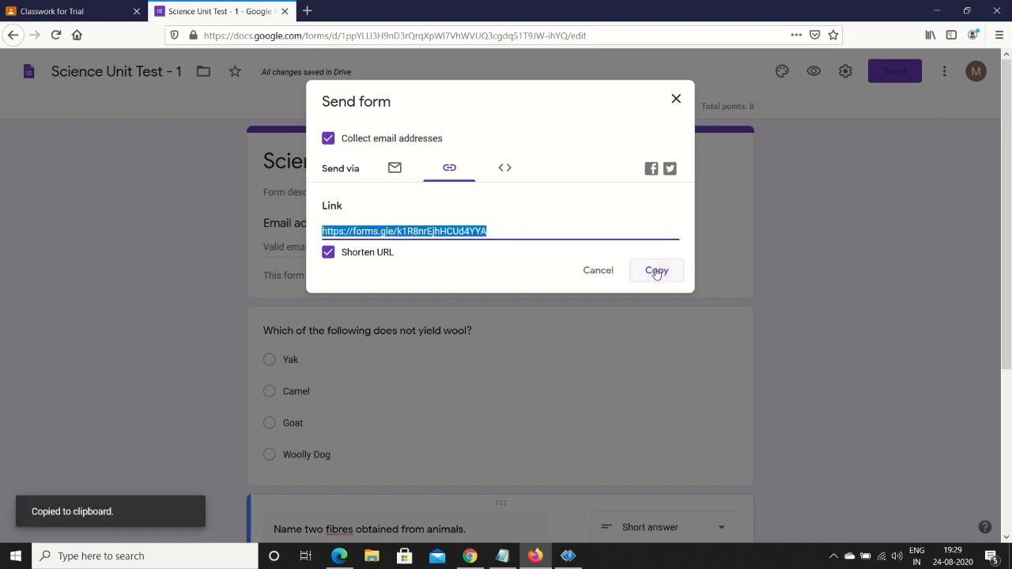
left_click(677, 100)
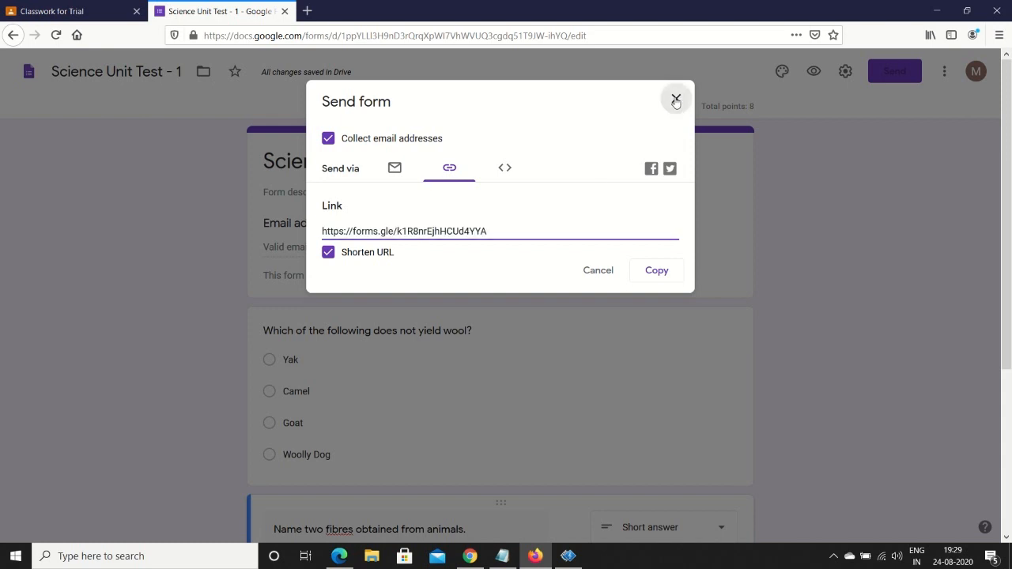
Step: Close the form, return to the Google Classroom assignment and attach the copied quiz link to it
left_click(284, 12)
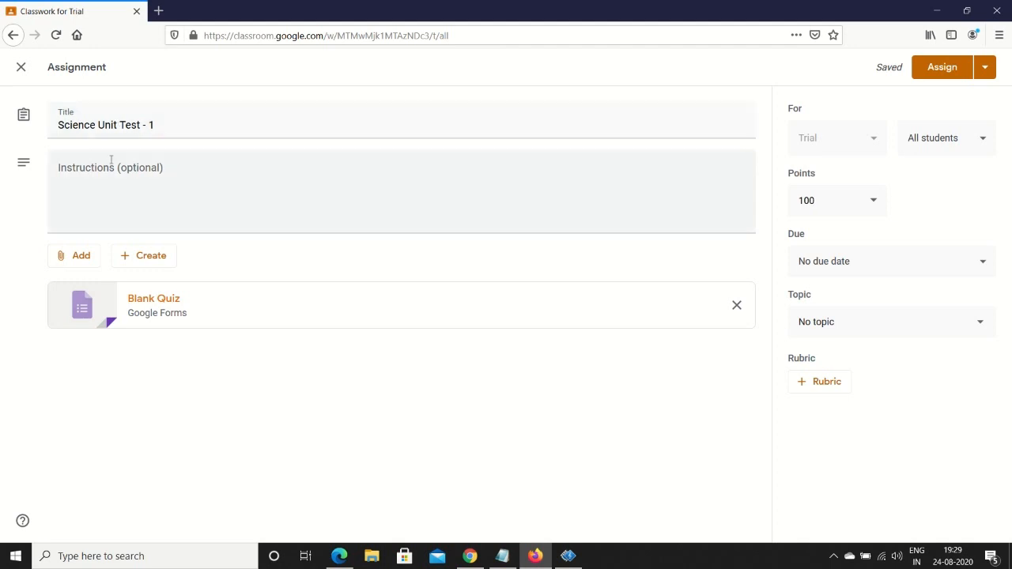
left_click(82, 259)
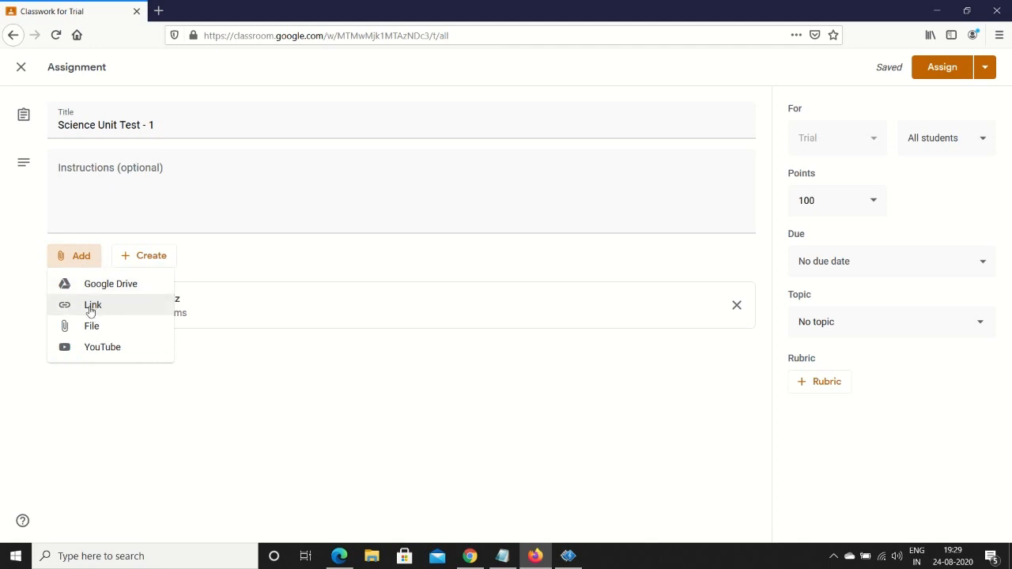
left_click(91, 308)
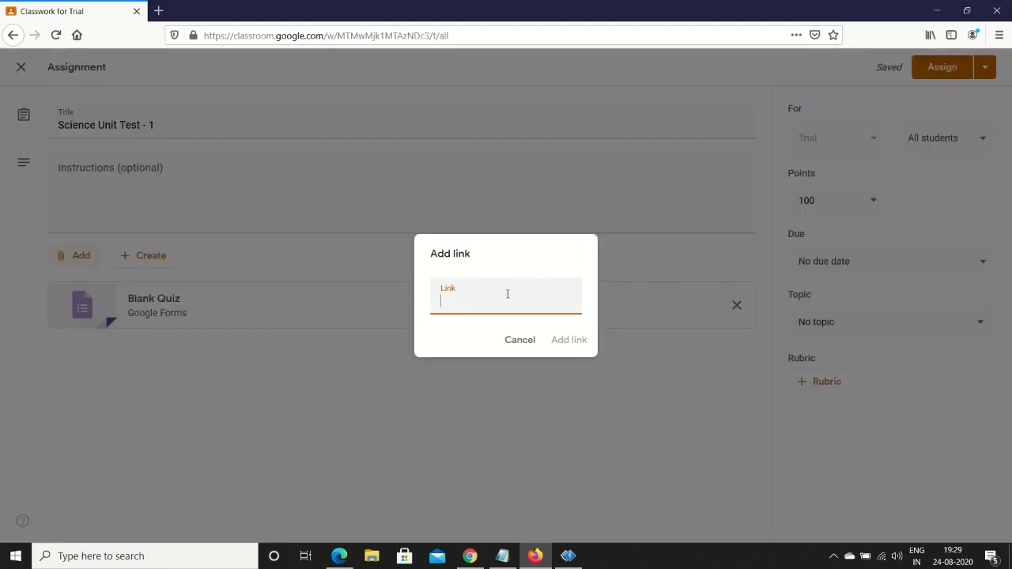
key("ctrl+v")
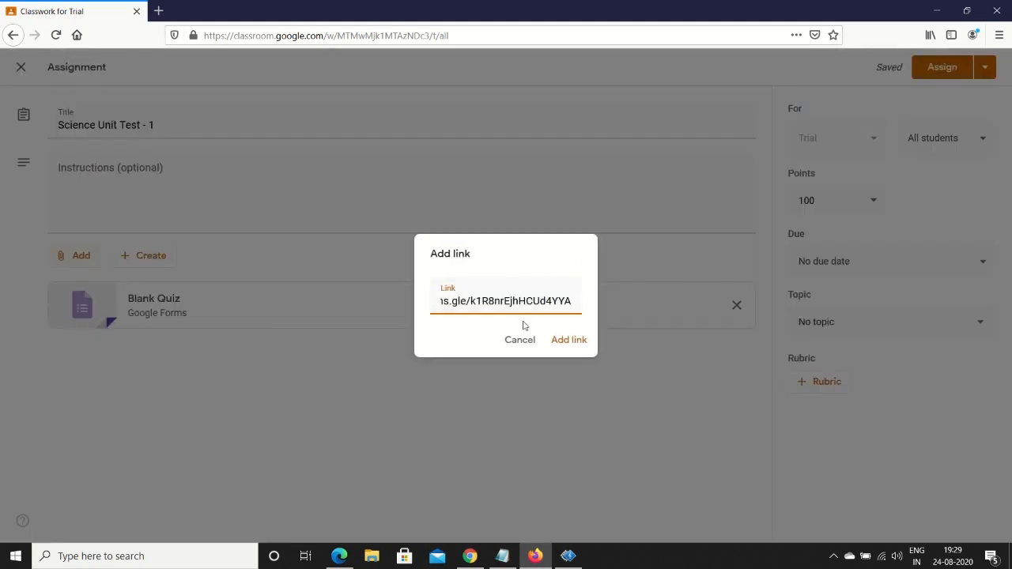
left_click(567, 341)
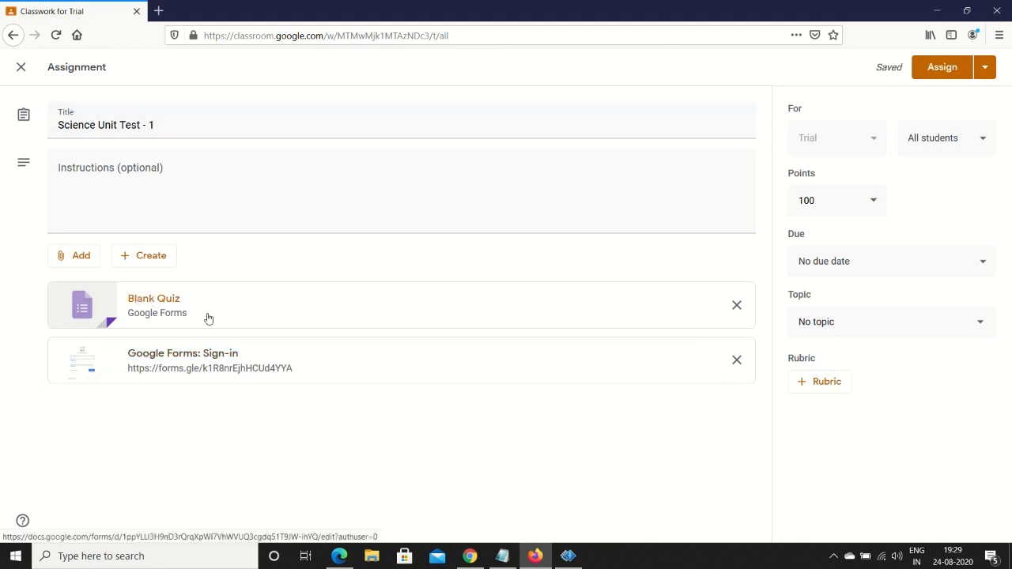
Step: Remove the Blank Quiz attachment and assign Science Unit Test - 1 to the Trial class, finishing on the class stream
left_click(736, 306)
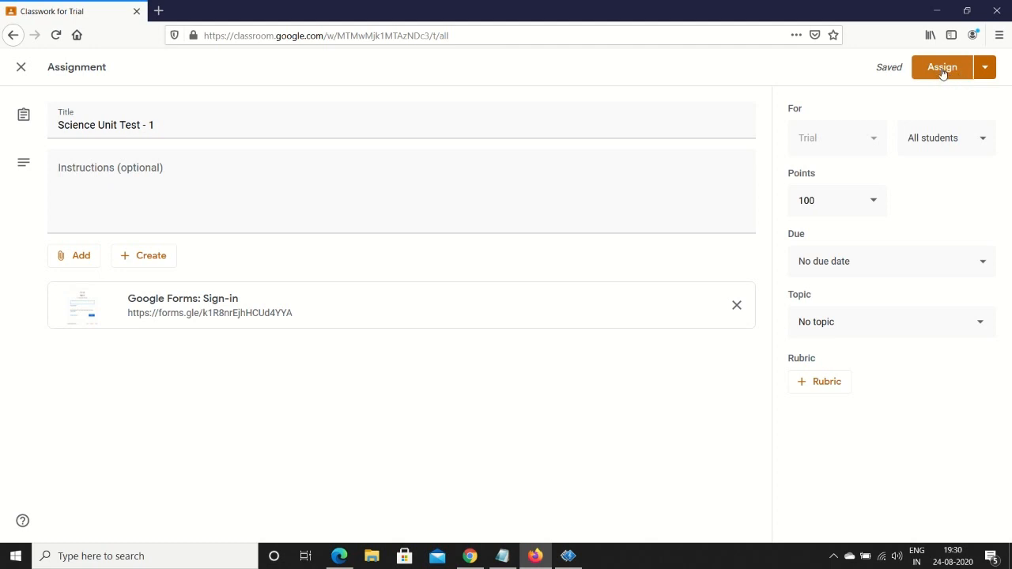
left_click(943, 70)
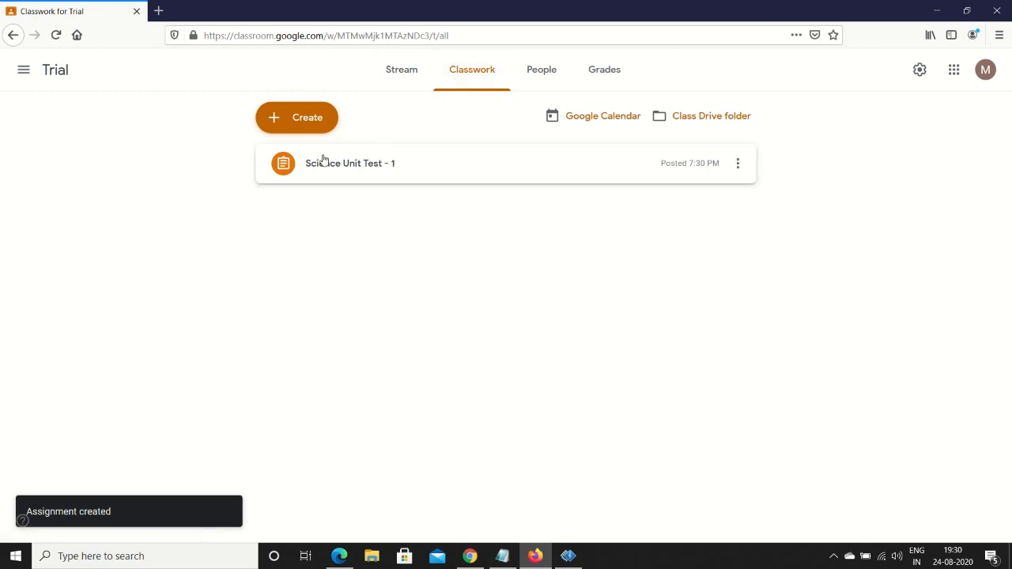
left_click(400, 73)
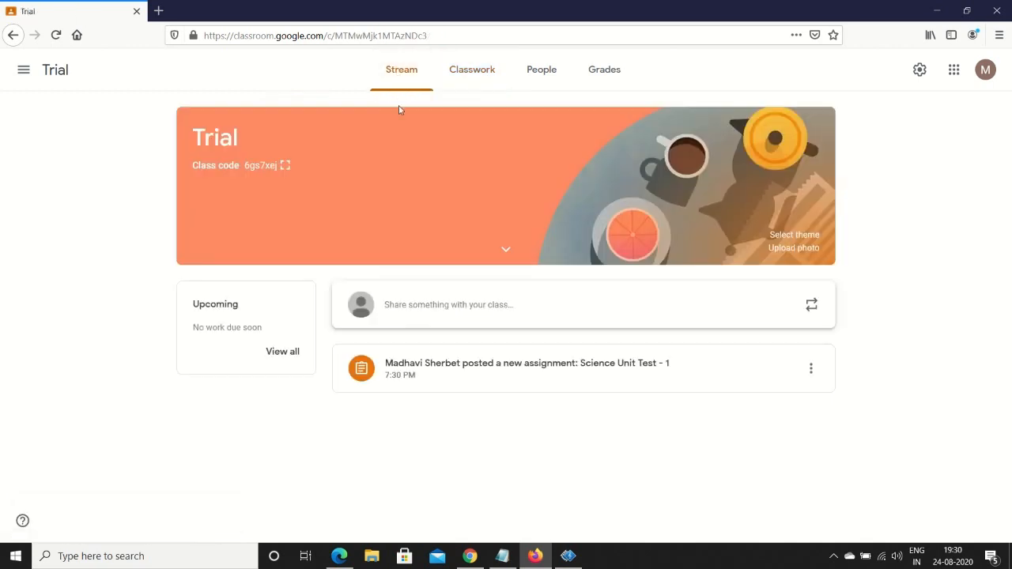